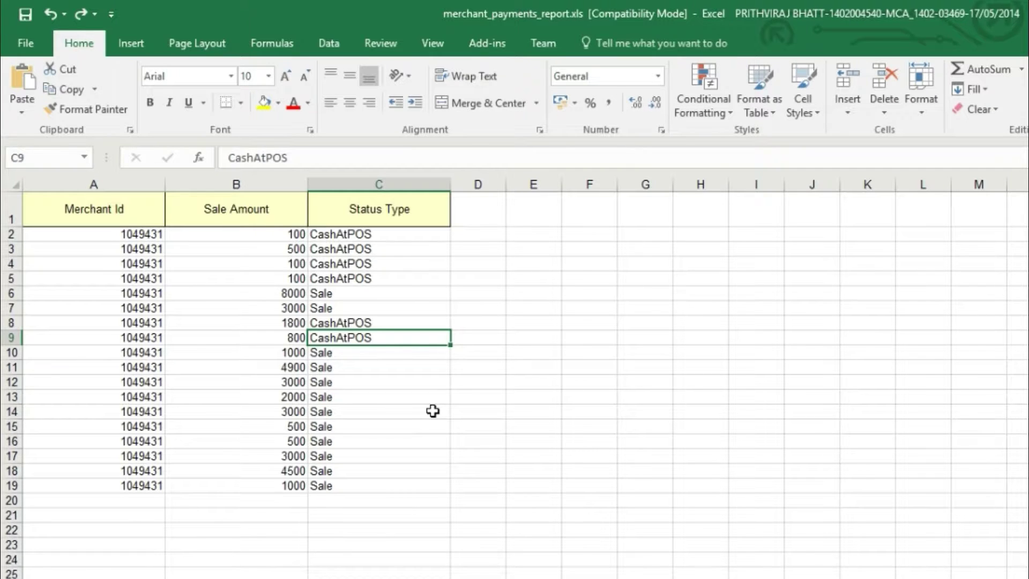
Step: Review the CashAtPOS and Sale entries in the Status Type column
scroll(432, 411, "down", 1)
scroll(432, 410, "up", 1)
left_click(351, 236)
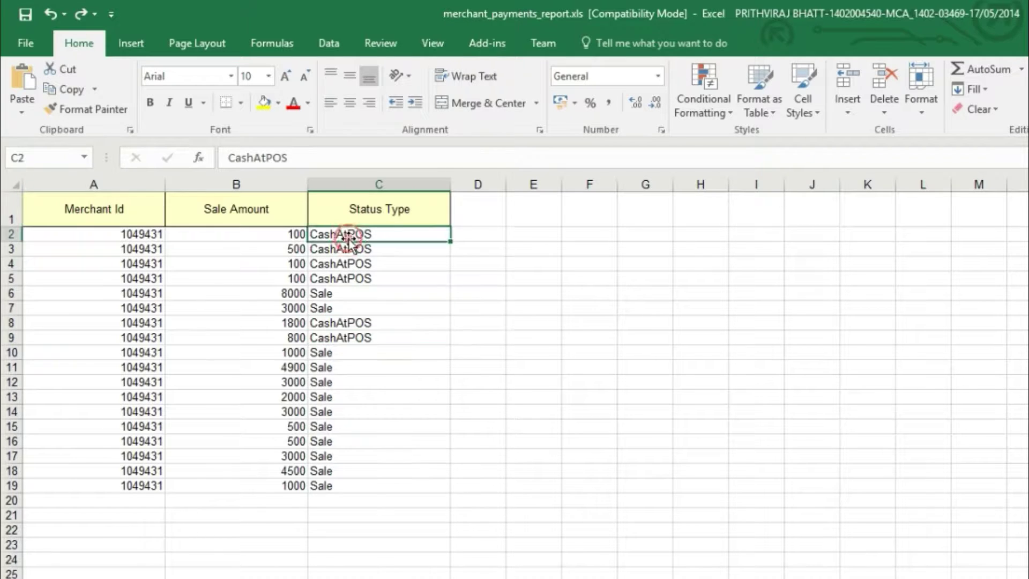
left_click(359, 251)
left_click(356, 265)
left_click(351, 278)
left_click(325, 295)
left_click(328, 307)
left_click(330, 296)
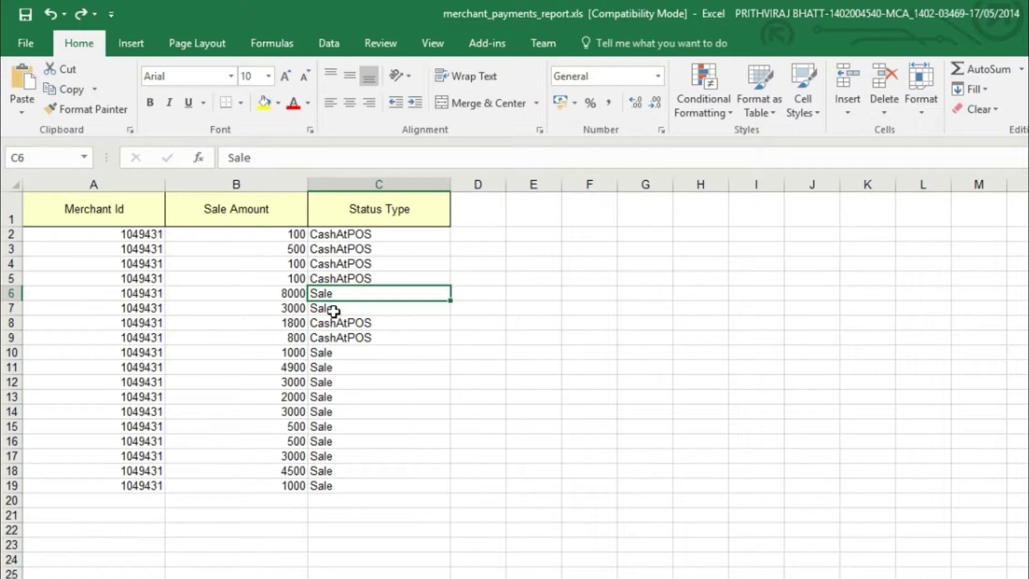
left_click(333, 306)
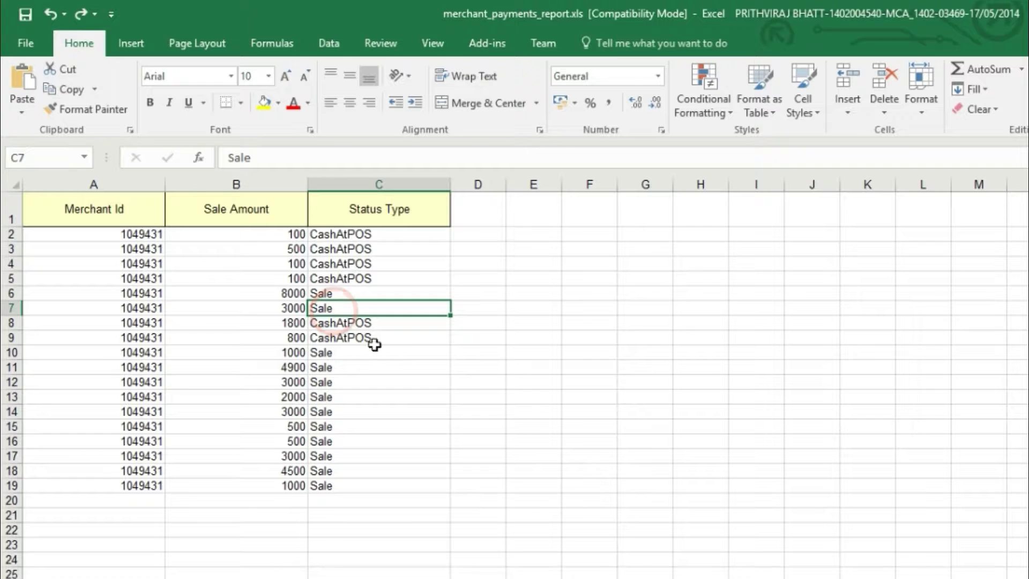
left_click(493, 426)
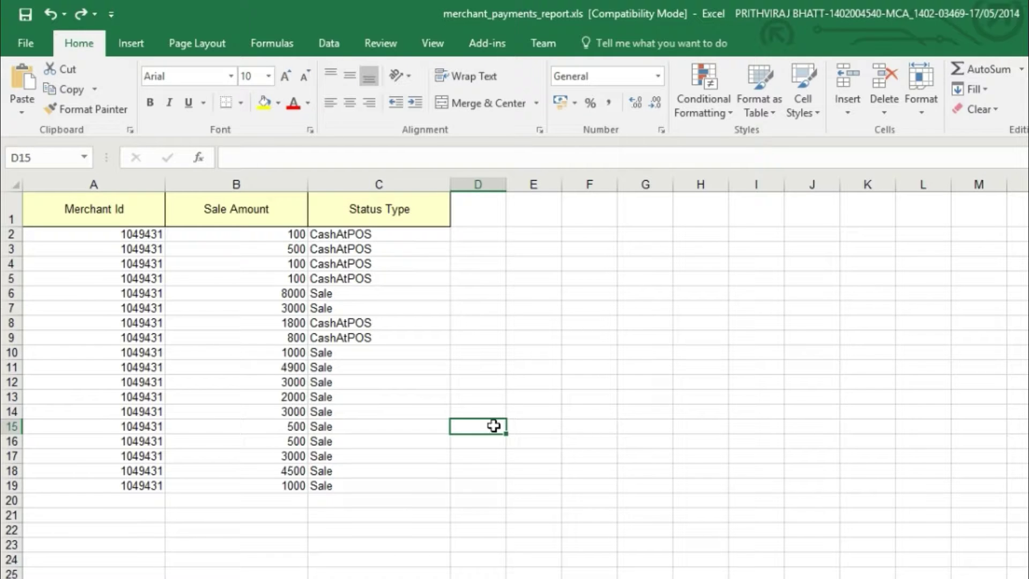
Step: Review the Sale Amount values for the CashAtPOS and Sale rows in column B
left_click(284, 237)
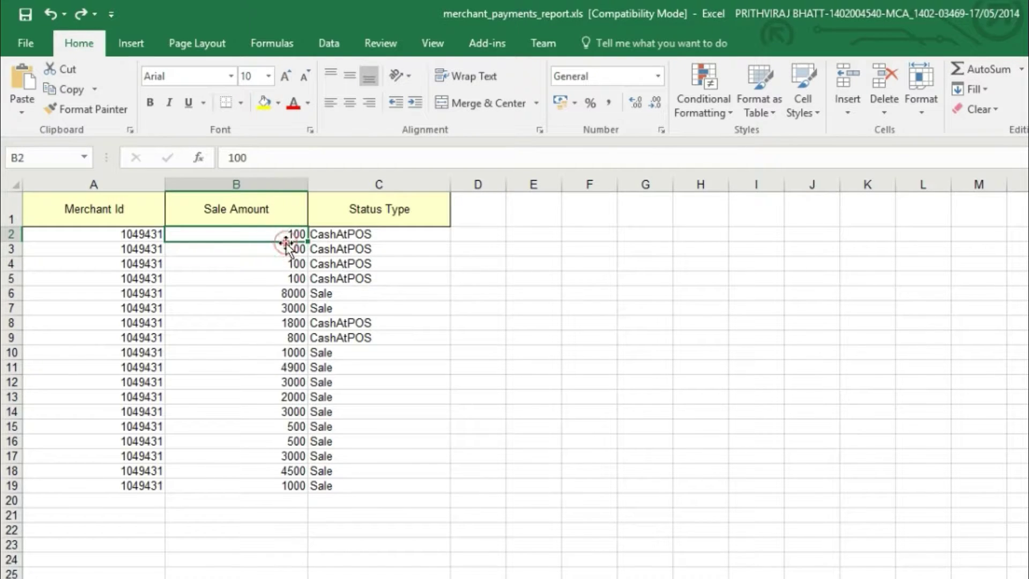
left_click(287, 250)
left_click(291, 293)
left_click(290, 263)
left_click(290, 249)
left_click(290, 234)
left_click(290, 249)
left_click(291, 263)
left_click(292, 278)
left_click(290, 262)
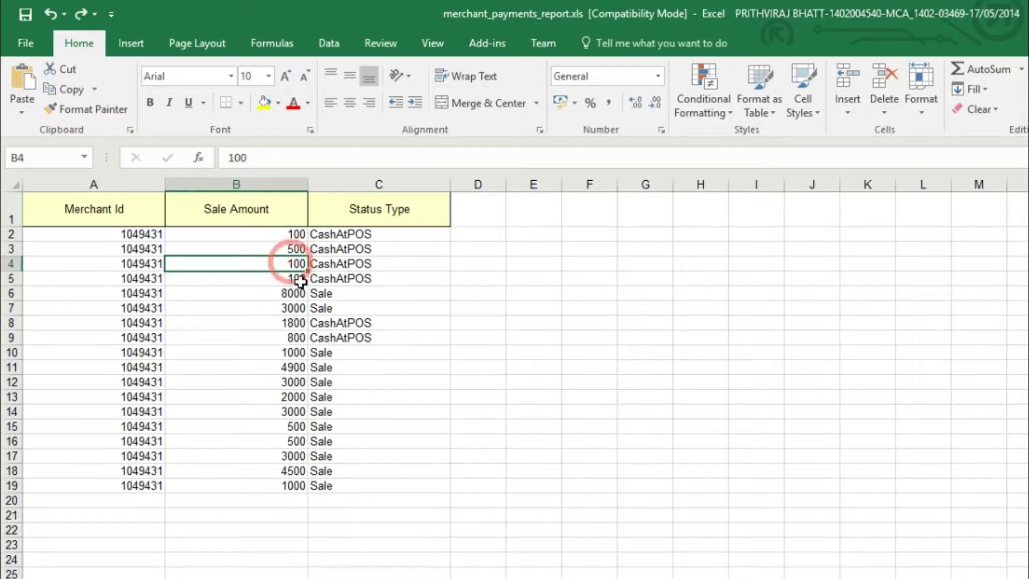
Step: Enter 'Total CashAtPOS' in D12 and widen column D to fit it
left_click(477, 377)
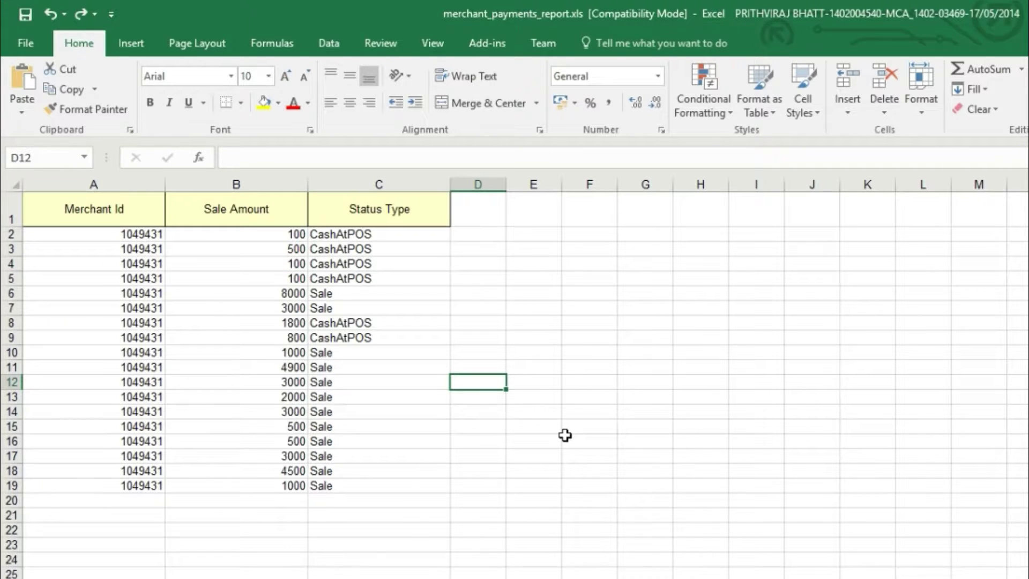
type("Total ")
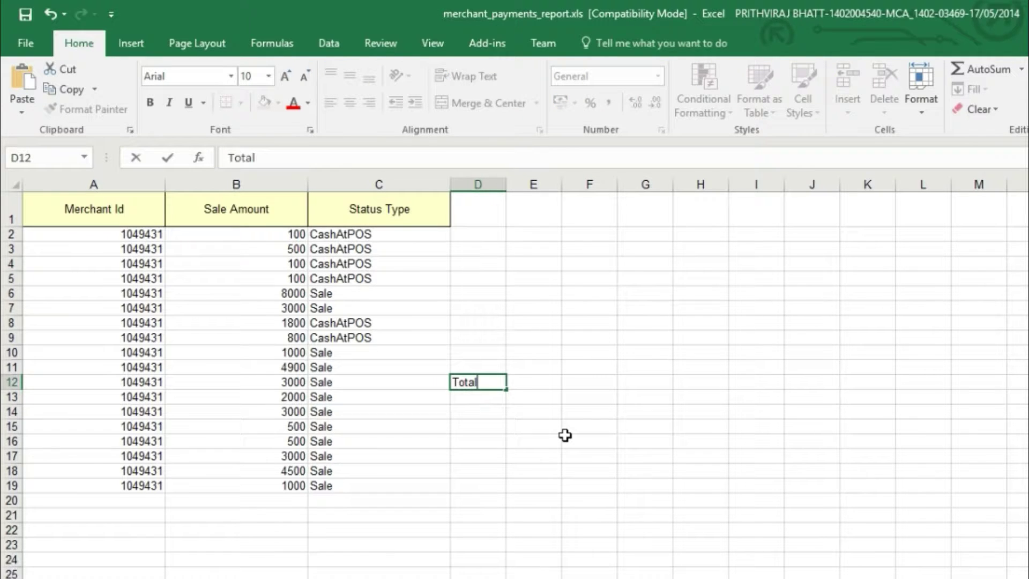
type("CashA")
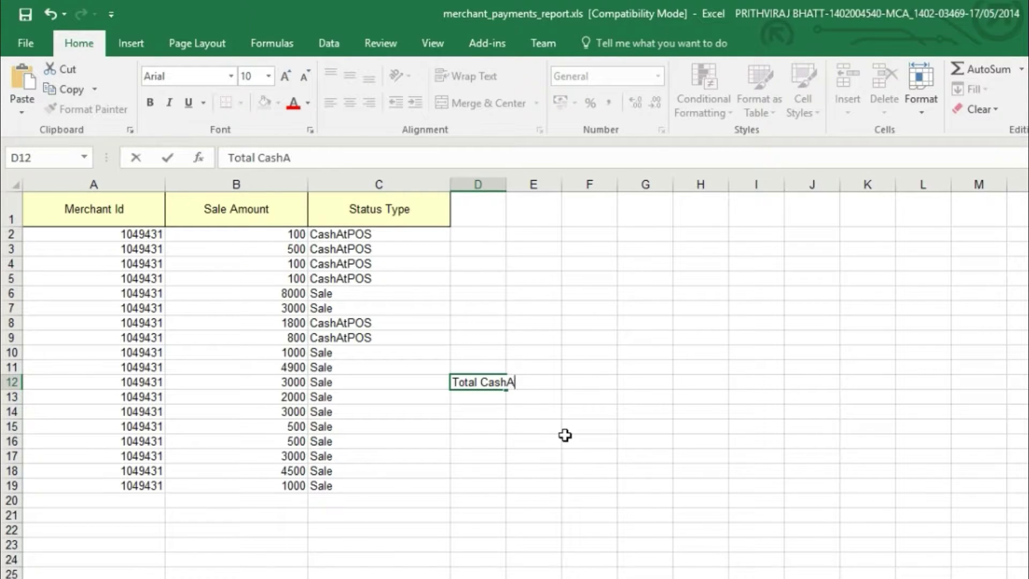
type("tPOS")
left_click(506, 182)
left_click_drag(506, 183, 546, 184)
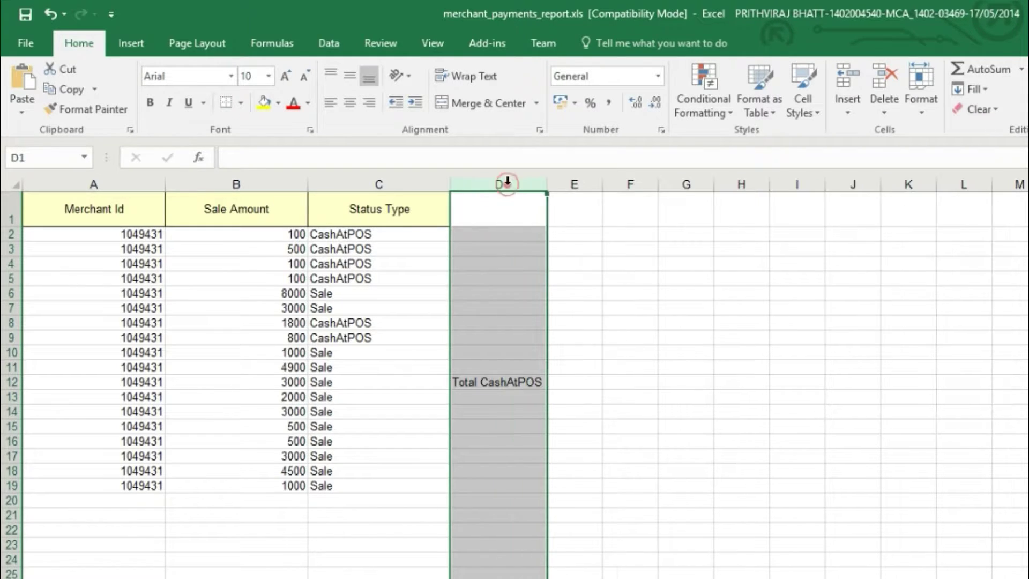
Step: Enter 'Total Sale' in D13
left_click(477, 397)
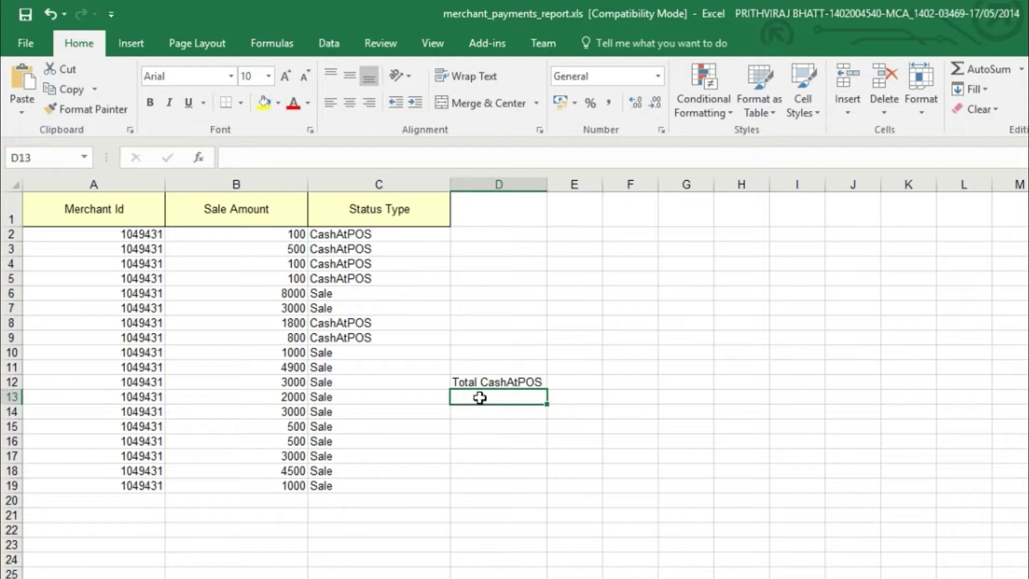
type("Total ")
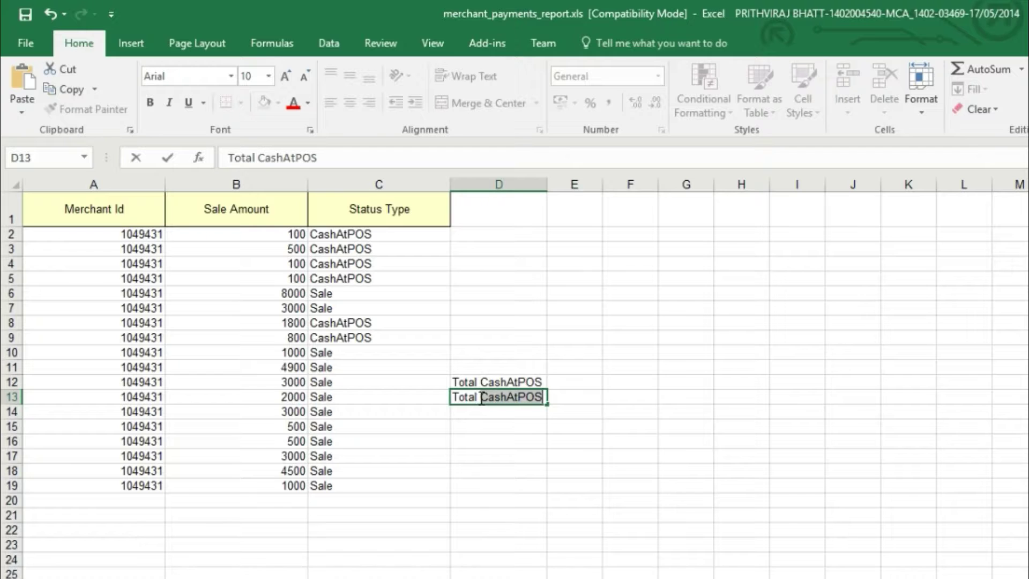
type("Sale")
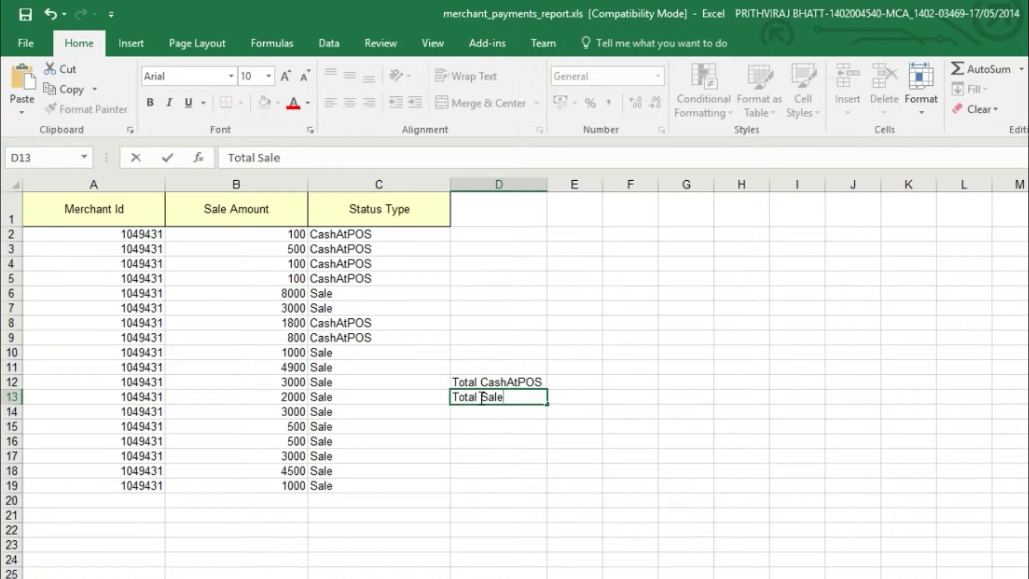
left_click(557, 384)
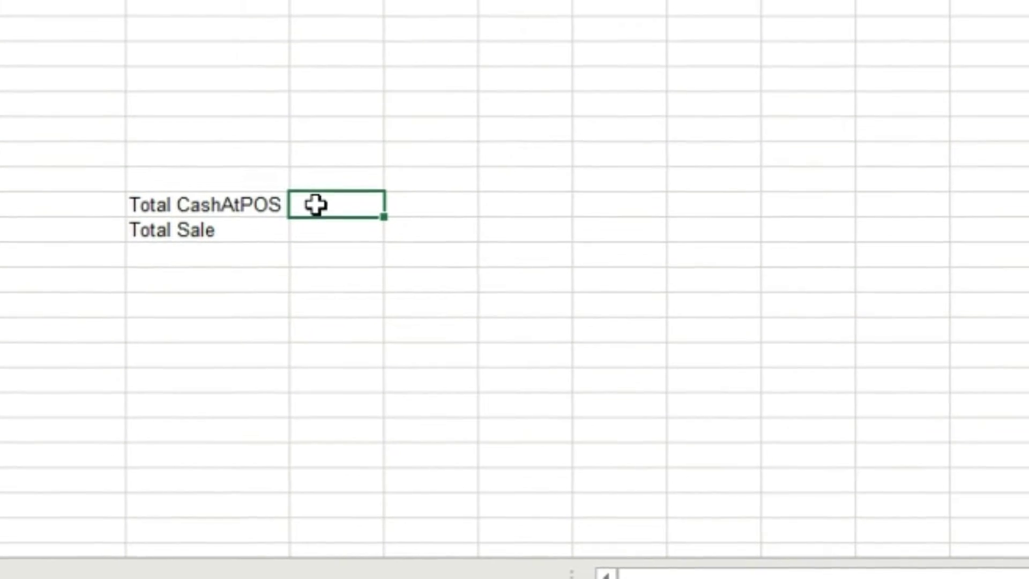
Step: Start E12's formula as =SUMIF(C2:C19, using the Status Type column as the range
type("=sum")
key("Down")
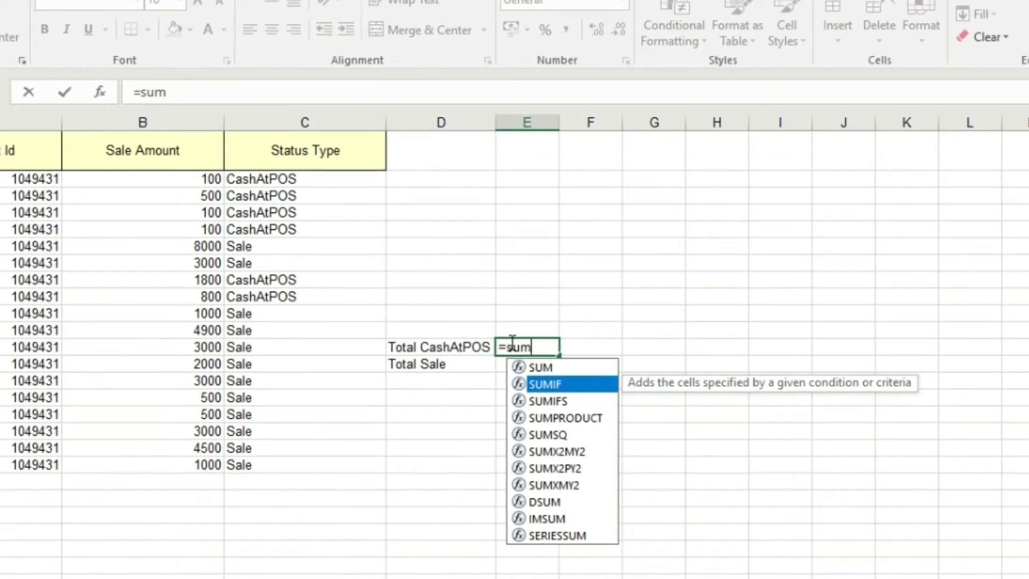
key("Tab")
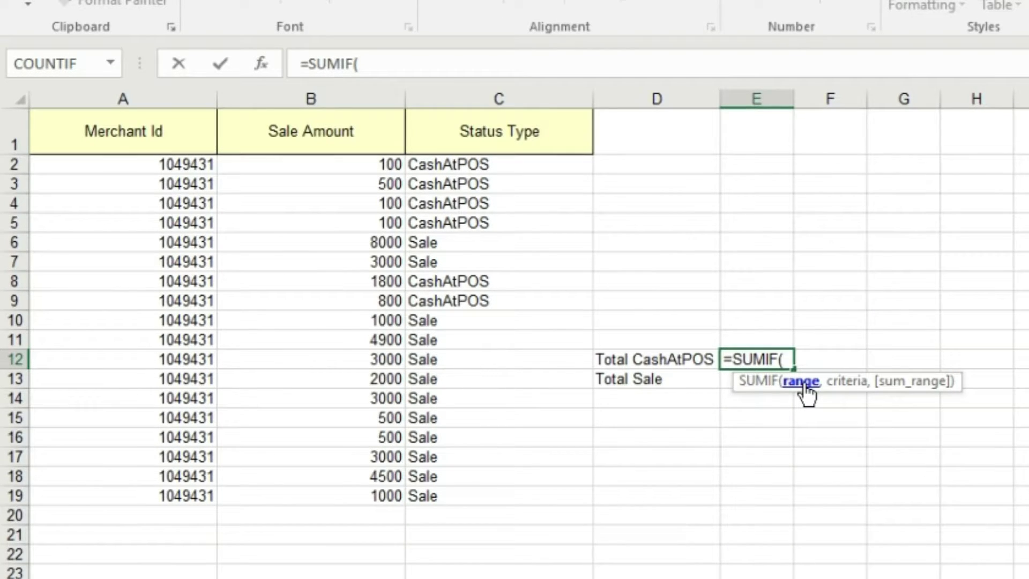
left_click(423, 170)
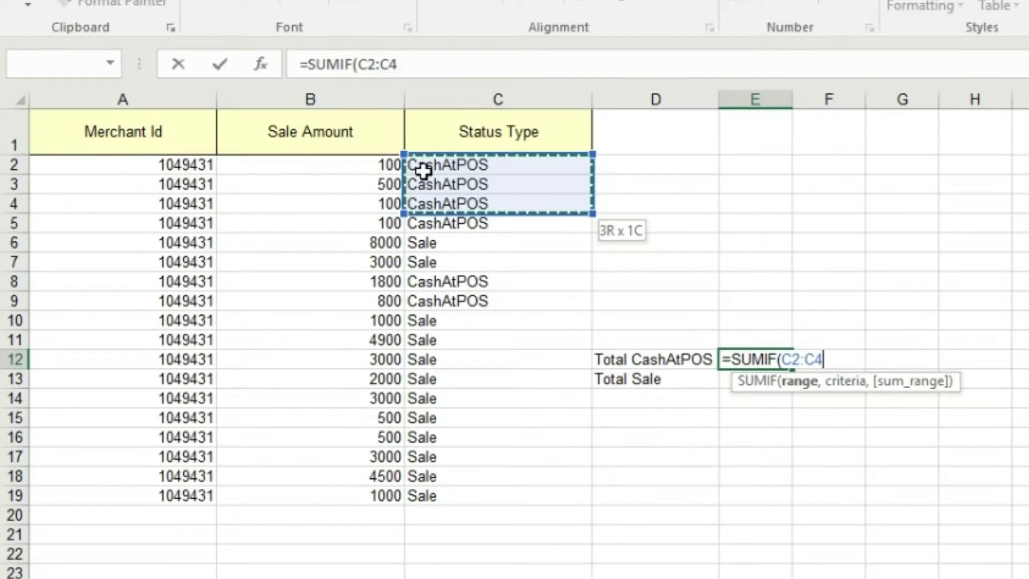
left_click_drag(423, 170, 424, 300)
key("shift+Down")
key("shift+Down")
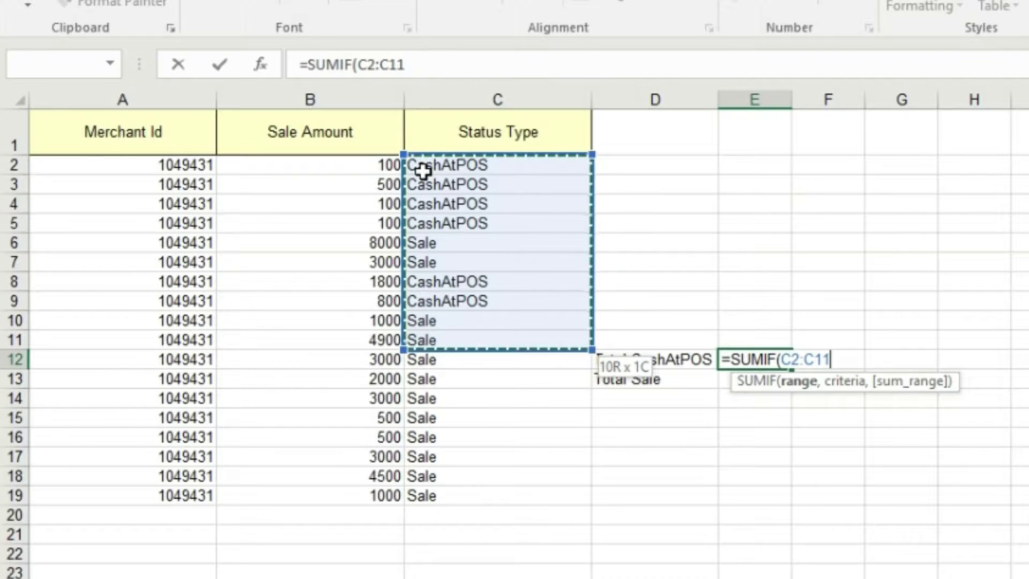
key("shift+Down")
key("shift+Down")
key("shift+Down")
key("shift+Down")
key("shift+Down")
key("shift+Down")
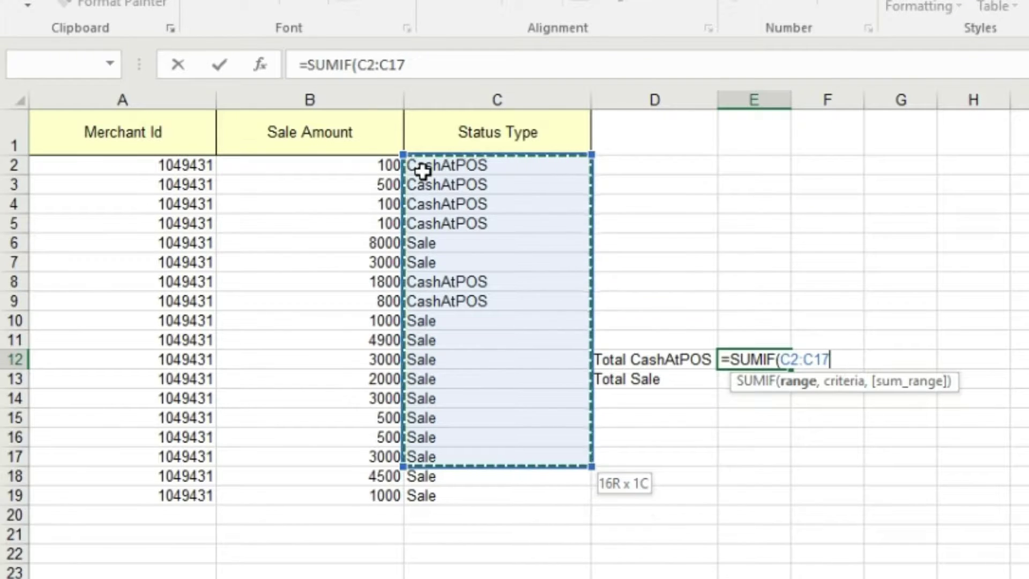
key("shift+Down")
key("shift+Down")
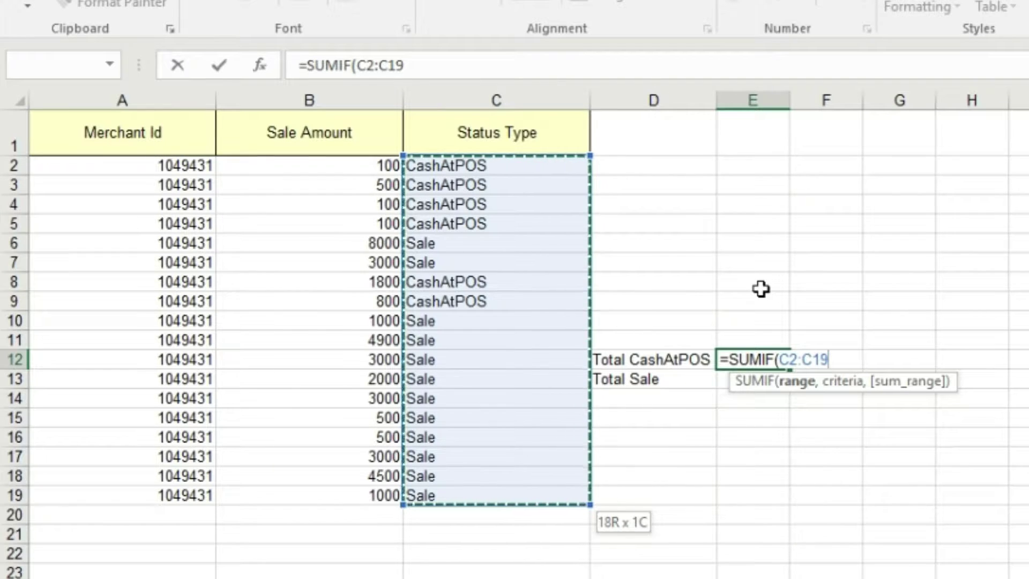
type(",")
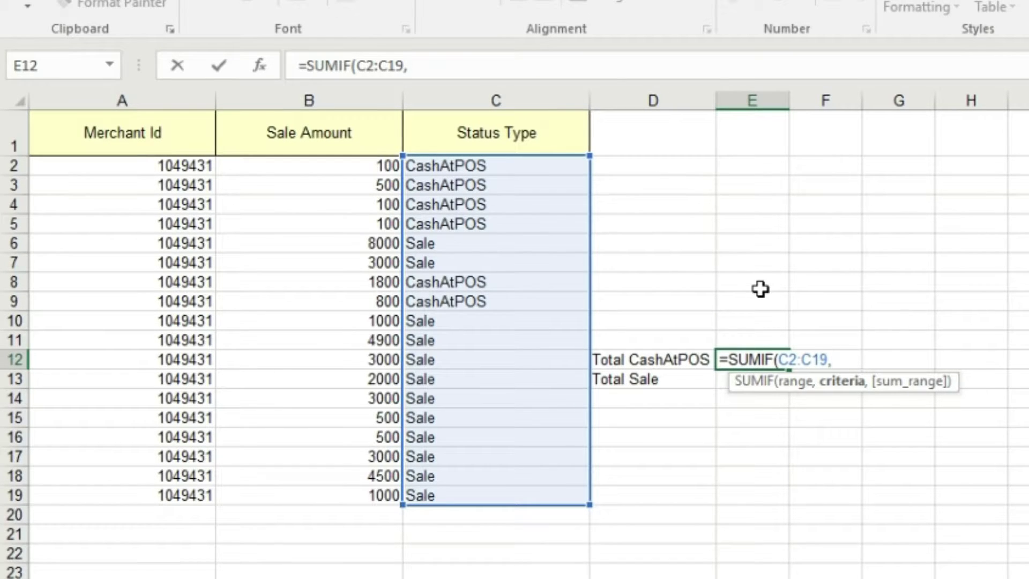
type("\"\"")
Step: Reopen the E12 formula and set the SUMIF criteria to "CashAtPOS"
key("Left")
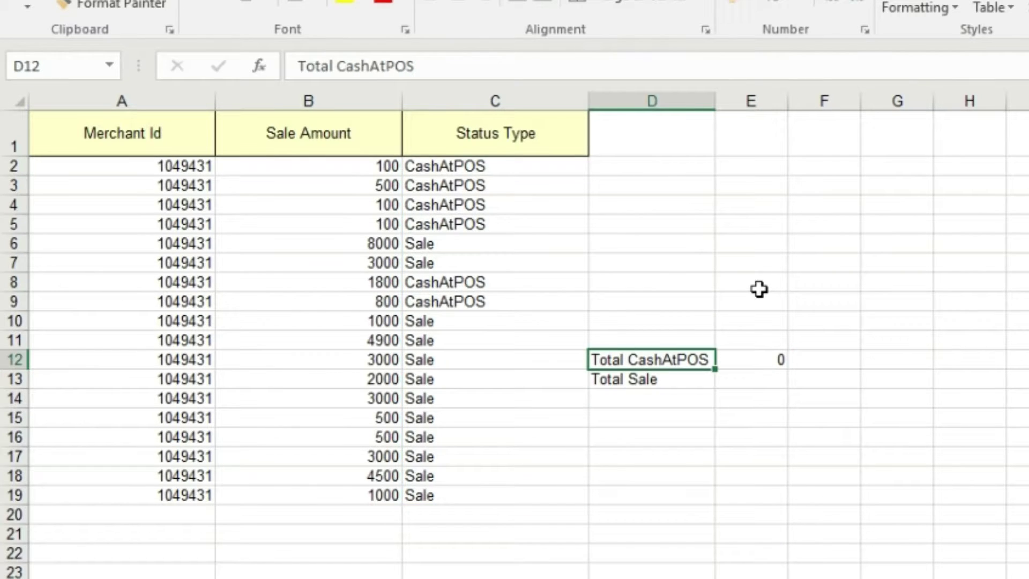
key("Right")
key("F2")
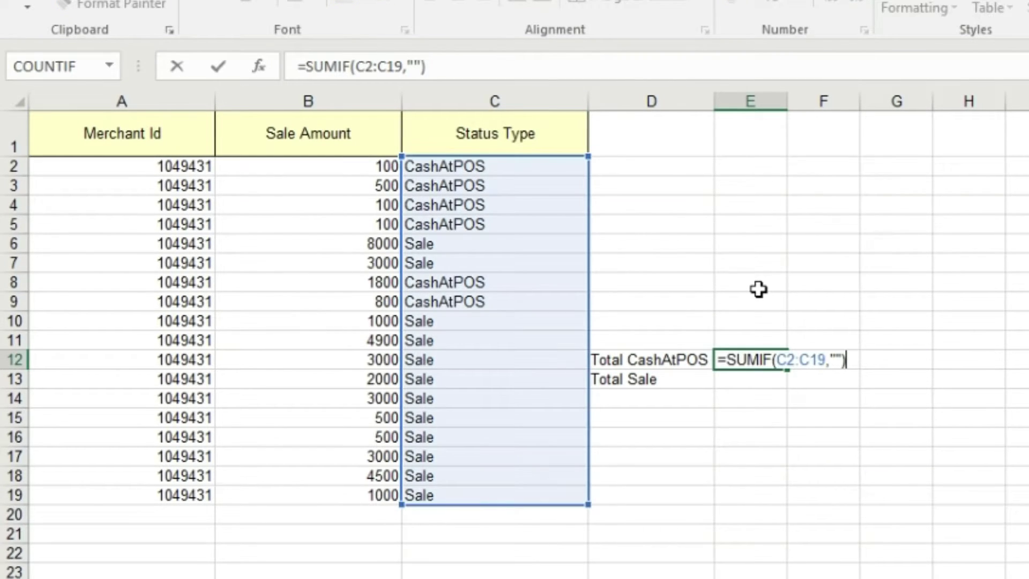
key("Left")
key("Left")
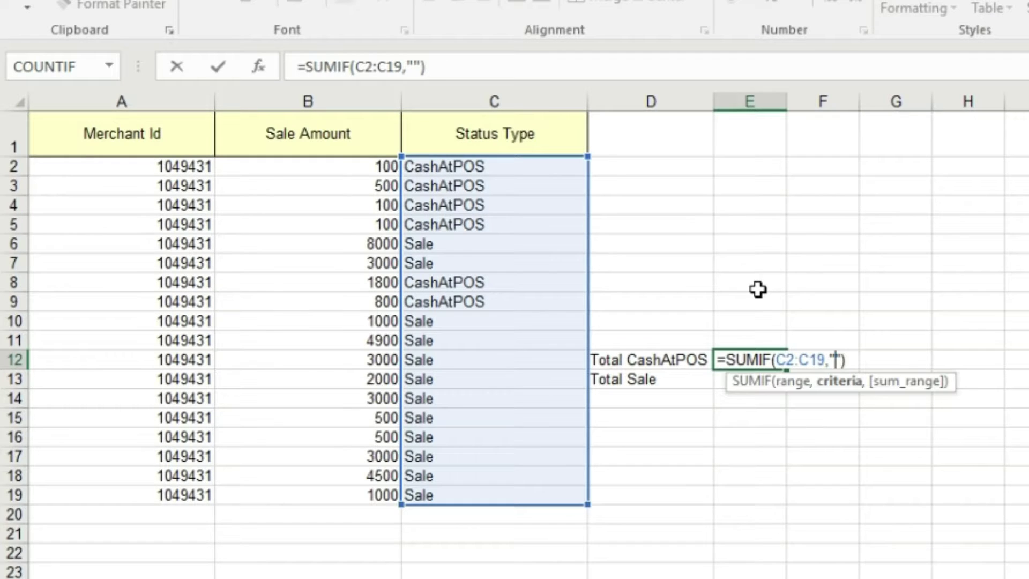
type("C")
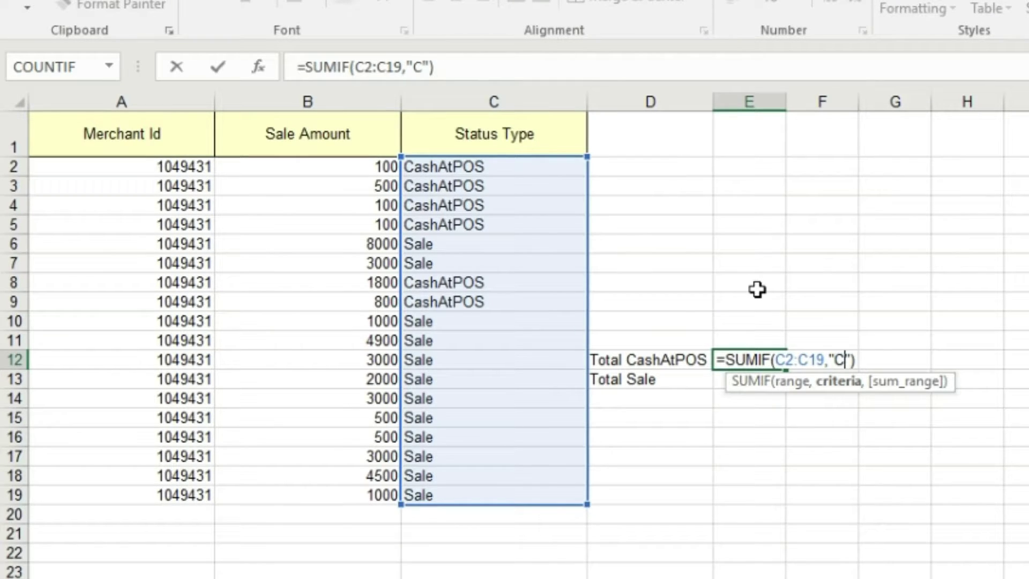
type("ash")
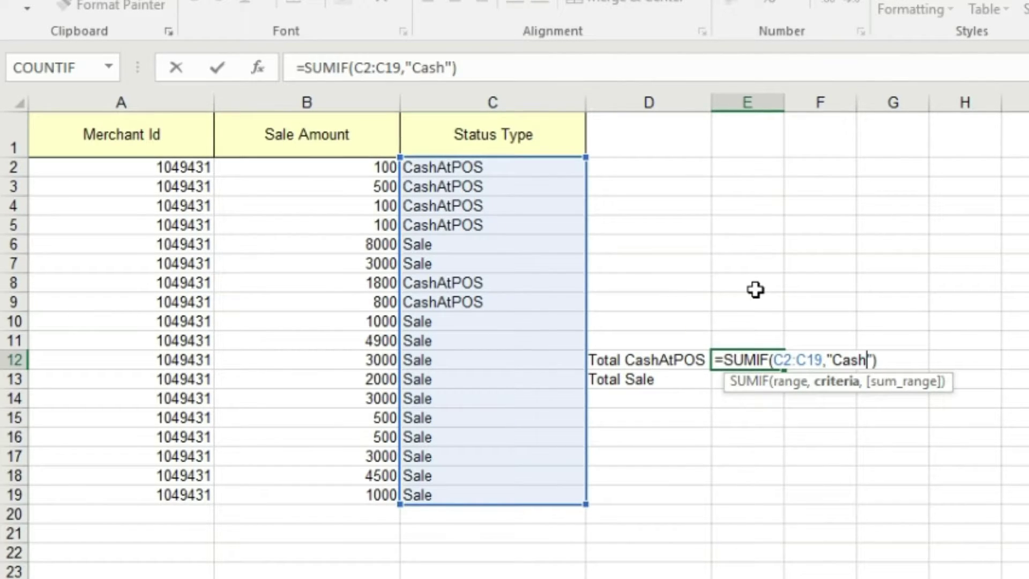
type("At")
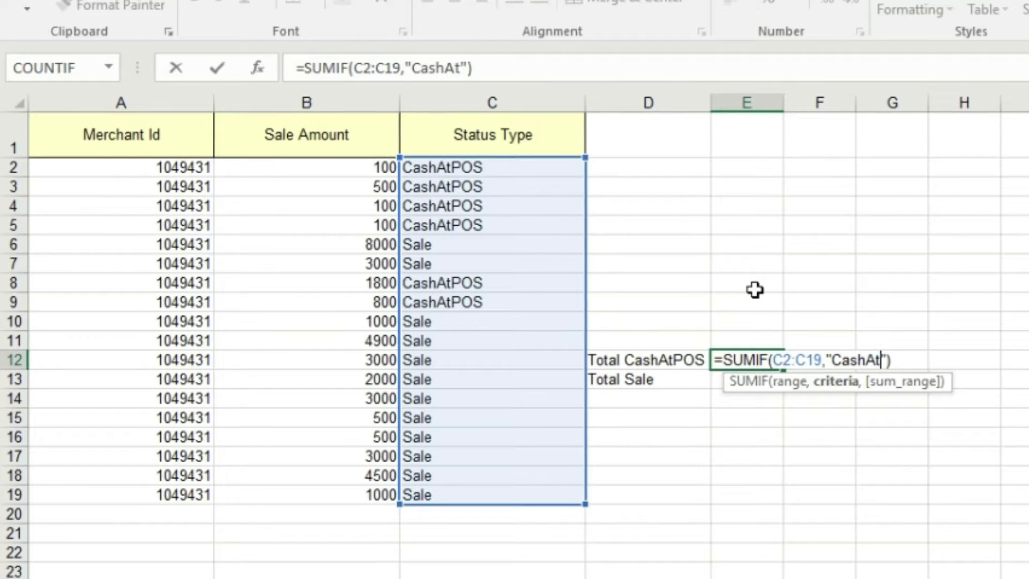
type("Pos")
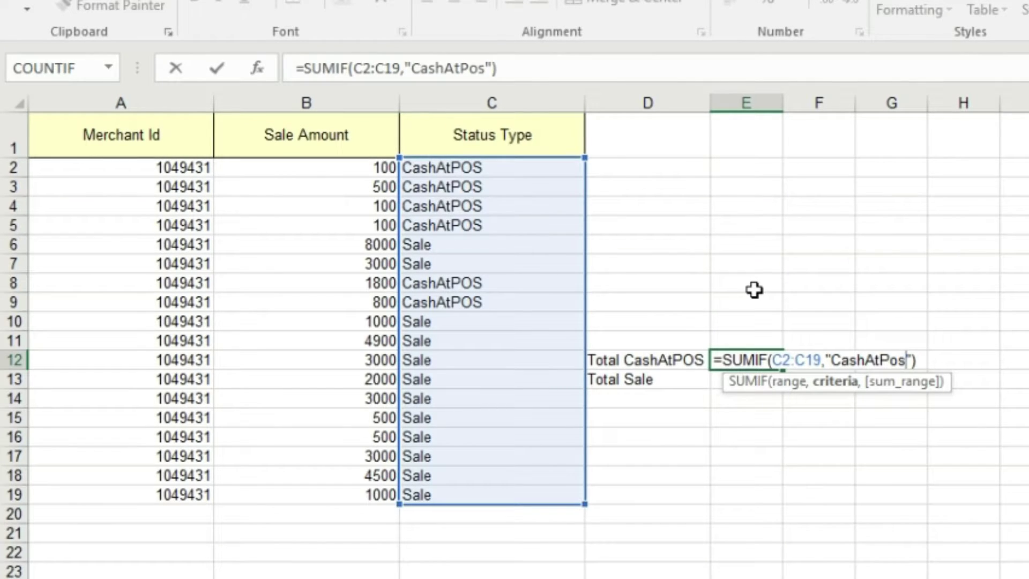
key("BackSpace")
key("BackSpace")
type("OS\"")
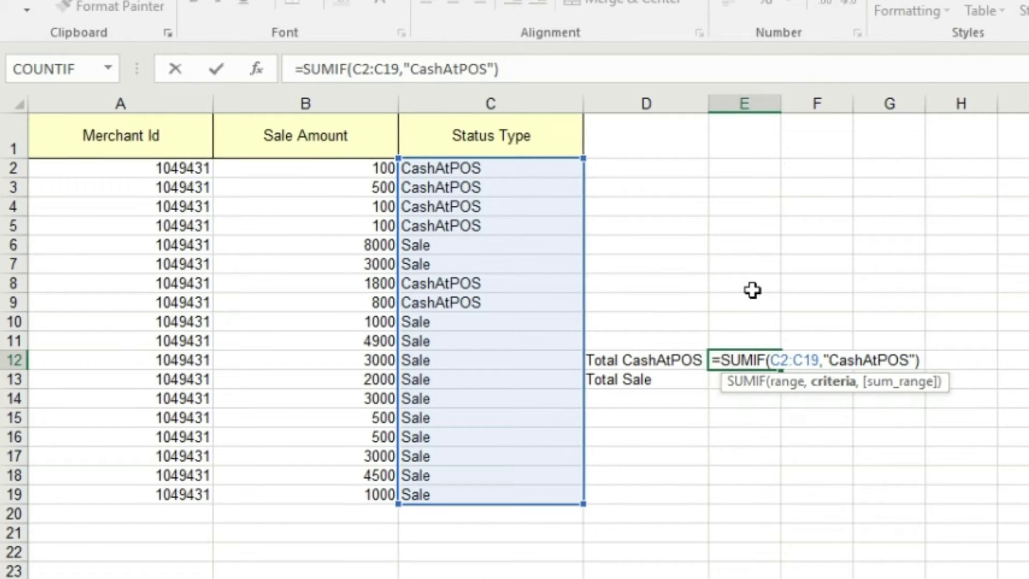
type(",")
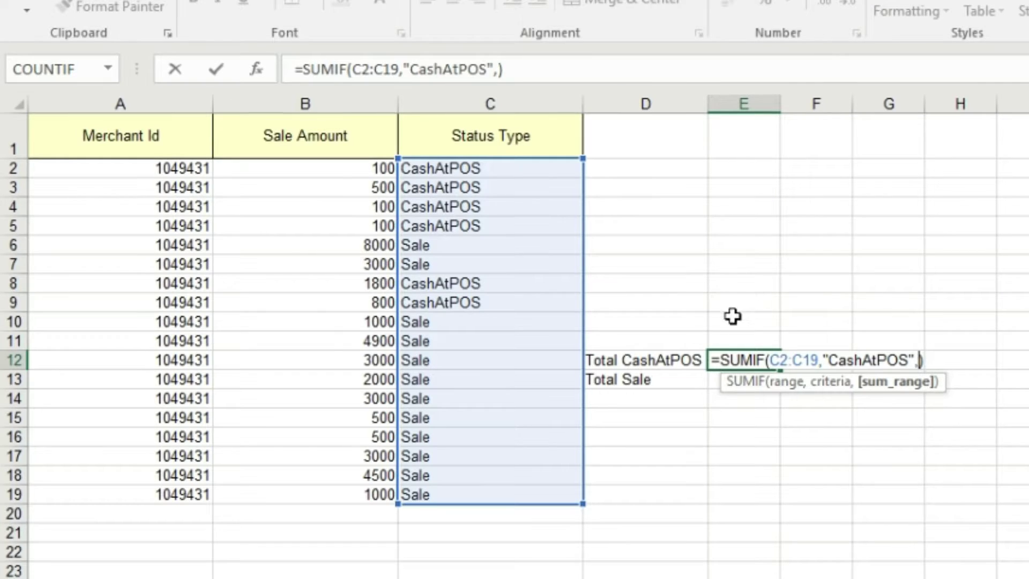
Step: Add B2:B19 as the sum range and confirm, so E12 shows 3400
left_click(333, 174)
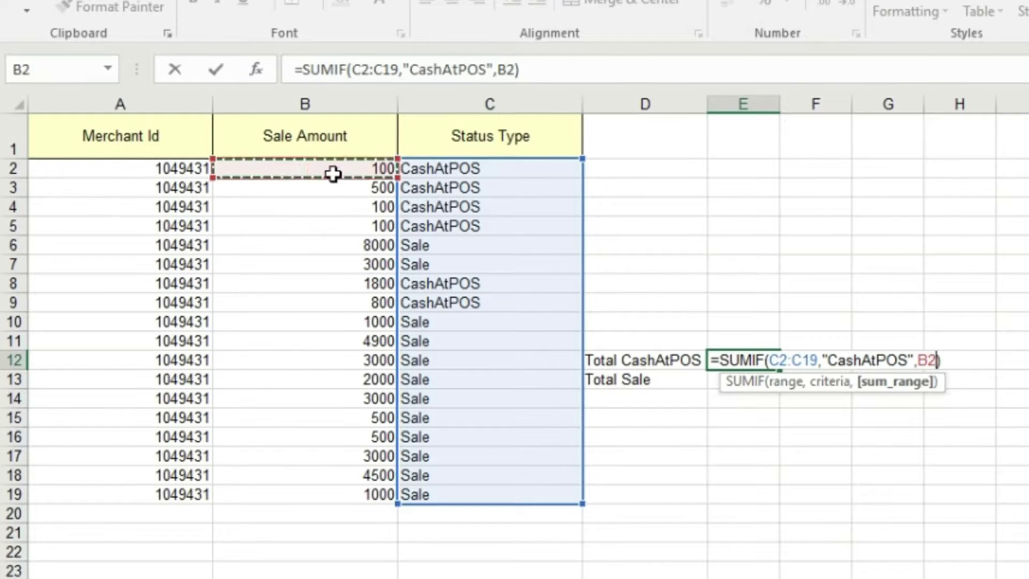
type(":")
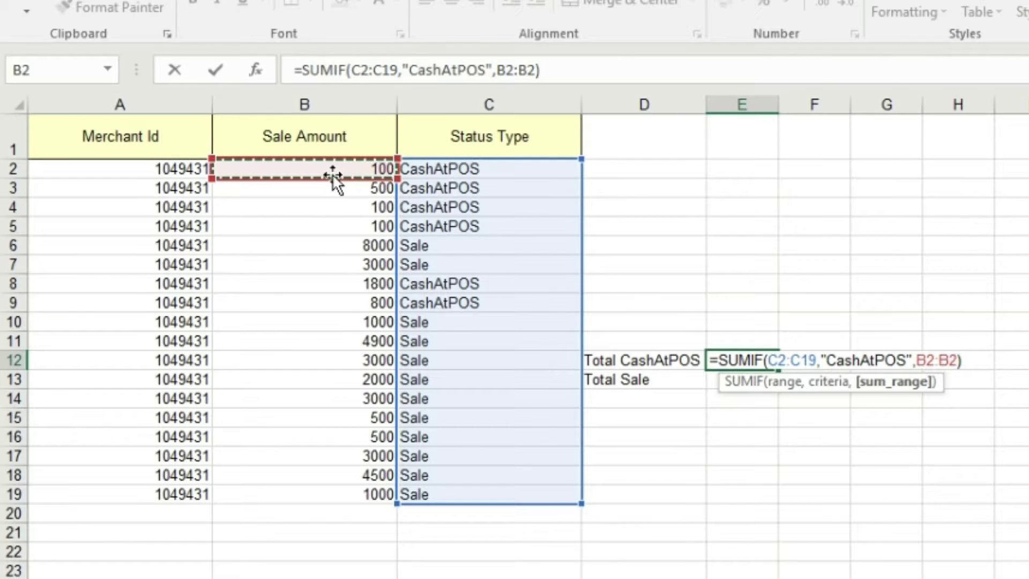
key("BackSpace")
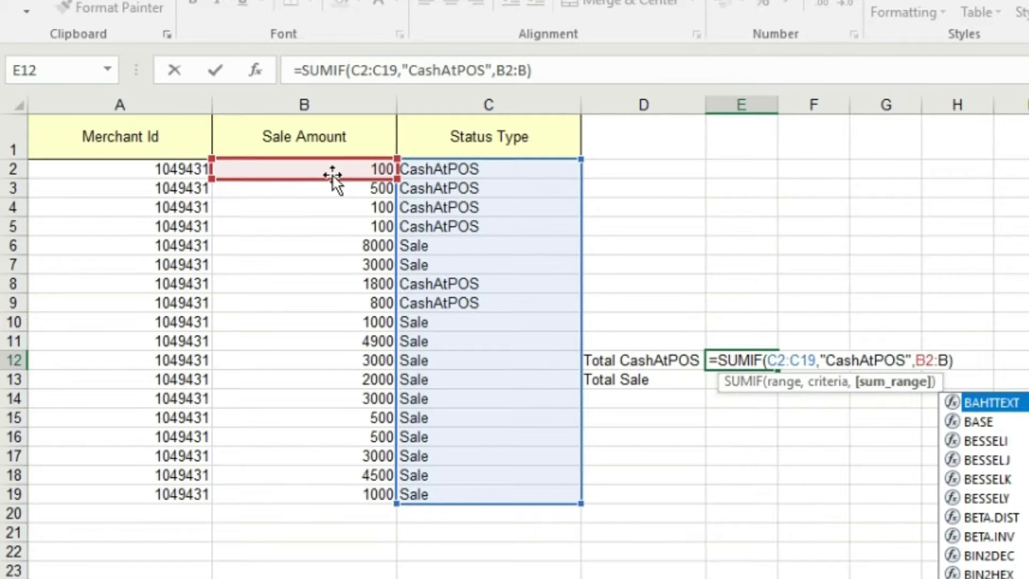
type("1")
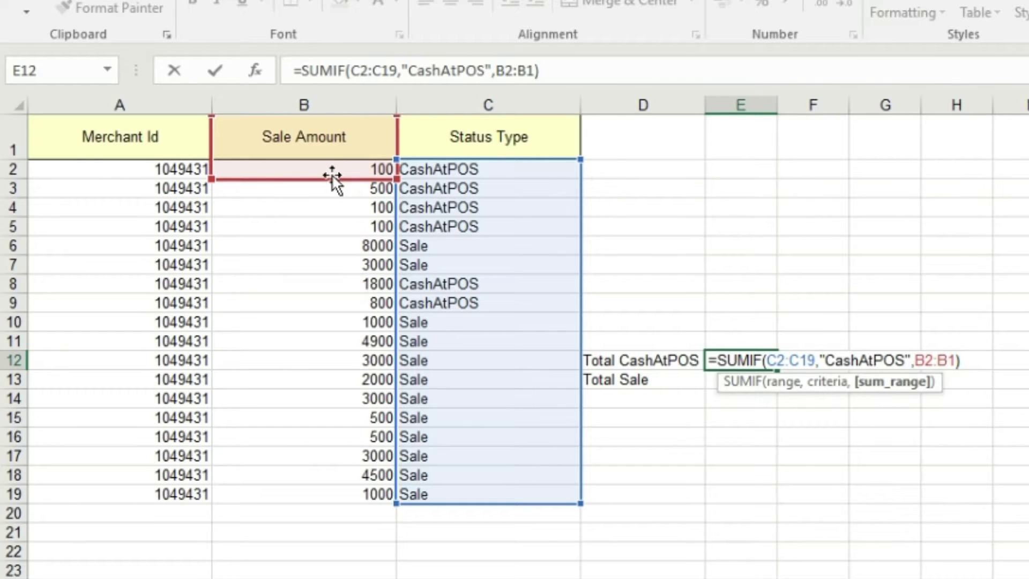
type("0")
key("BackSpace")
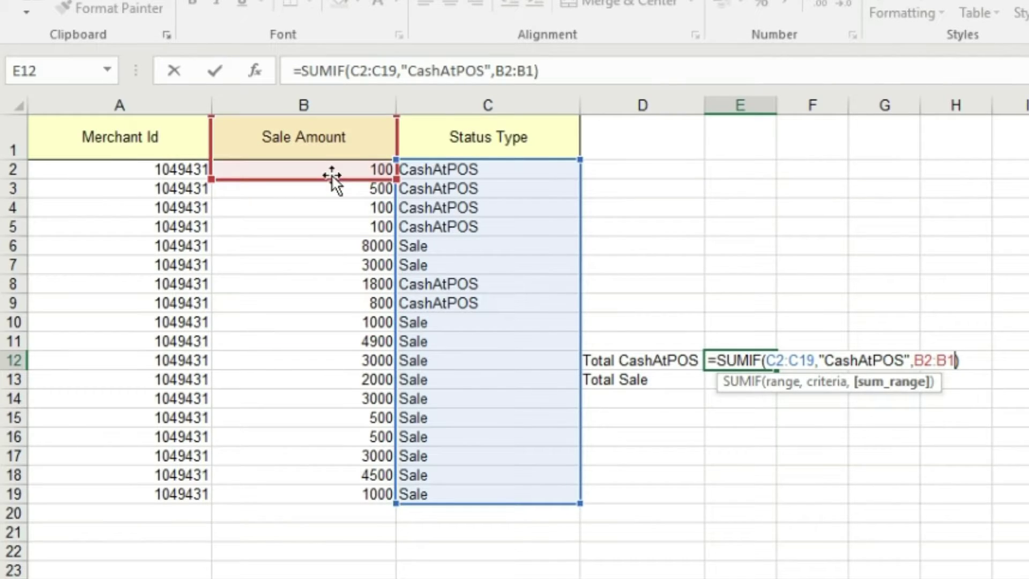
type("9")
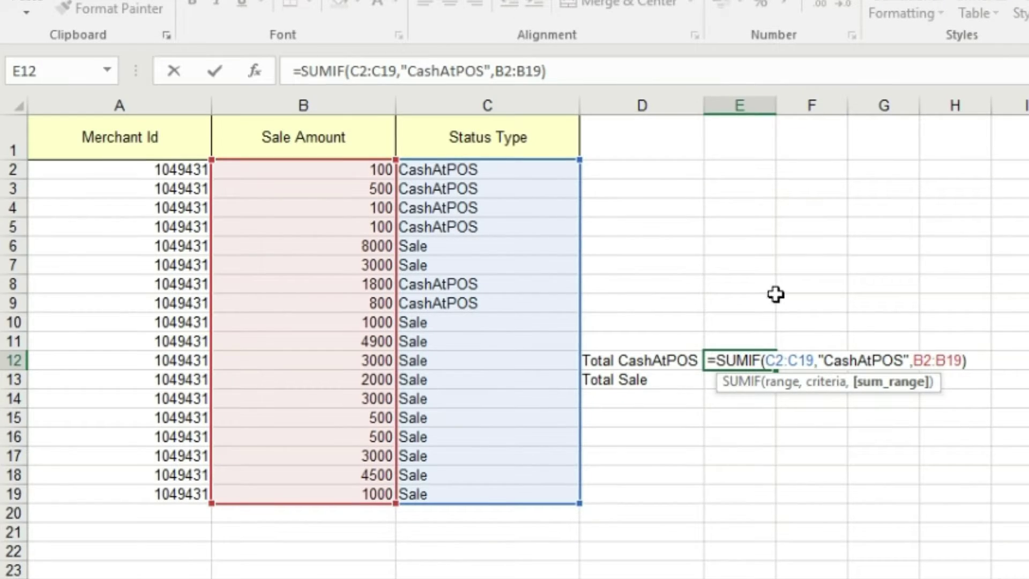
key("Tab")
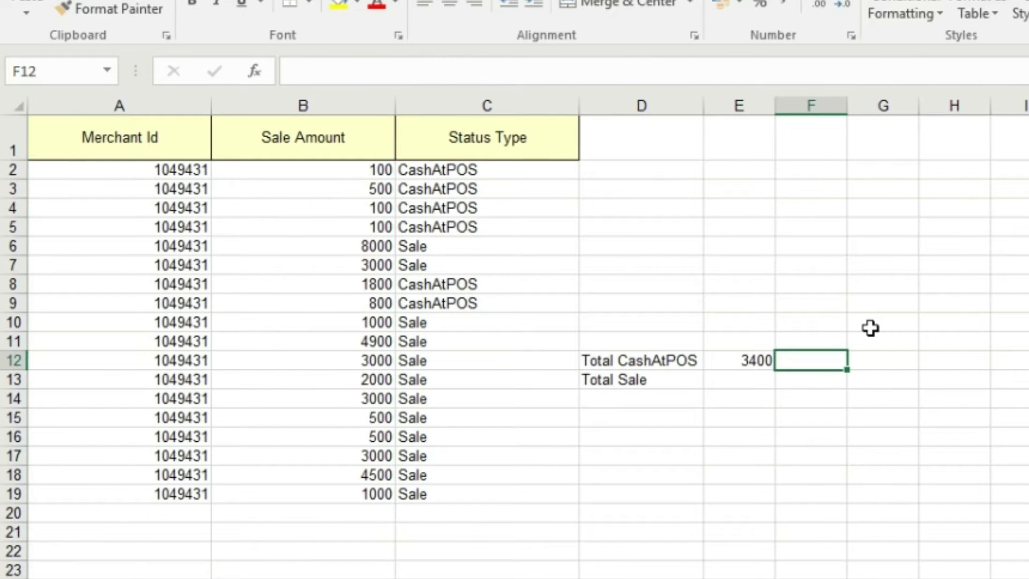
key("Left")
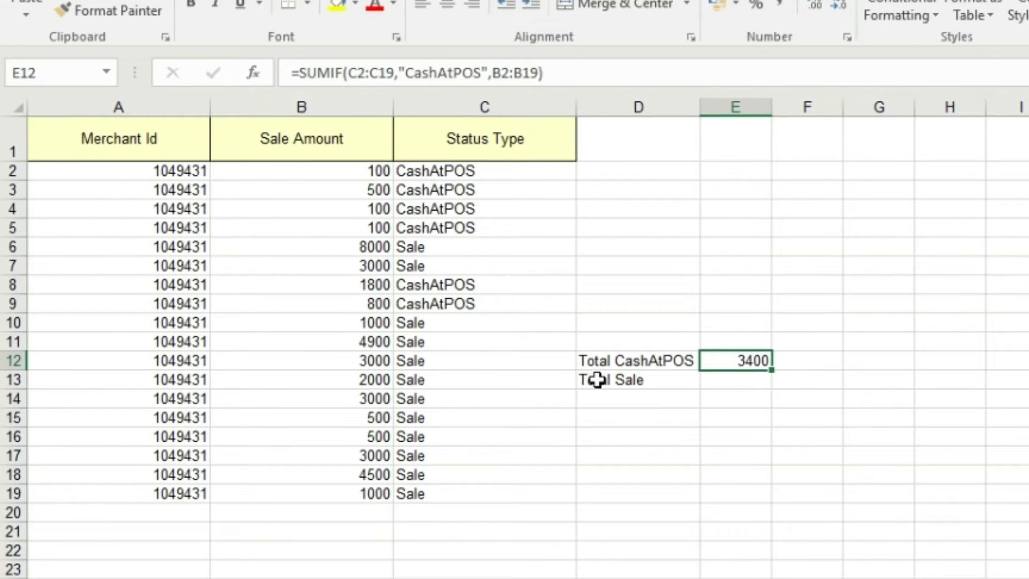
Step: Select E13 and search Insert Function for sumif to list SUMIF
left_click(732, 377)
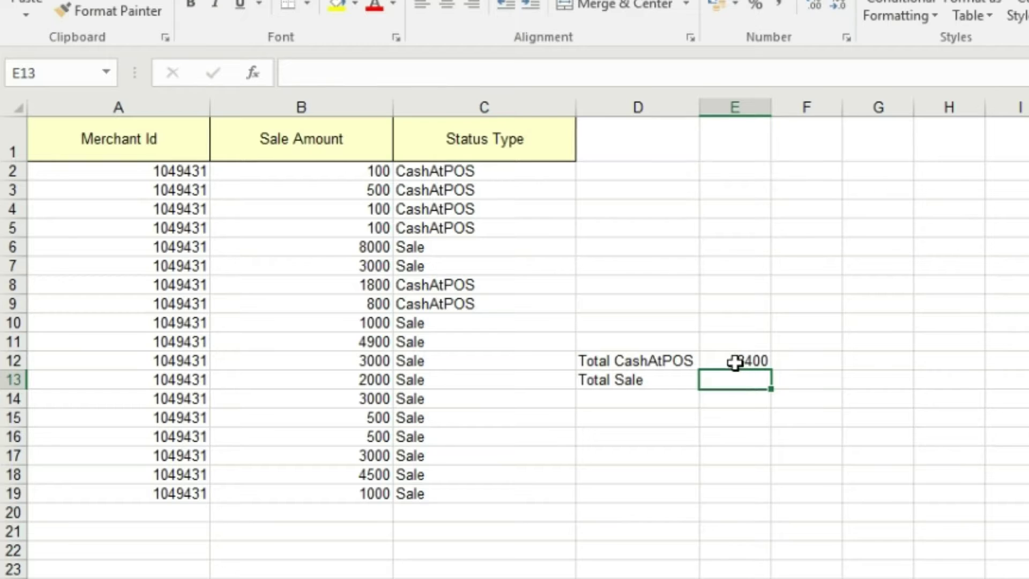
left_click(731, 360)
left_click(738, 382)
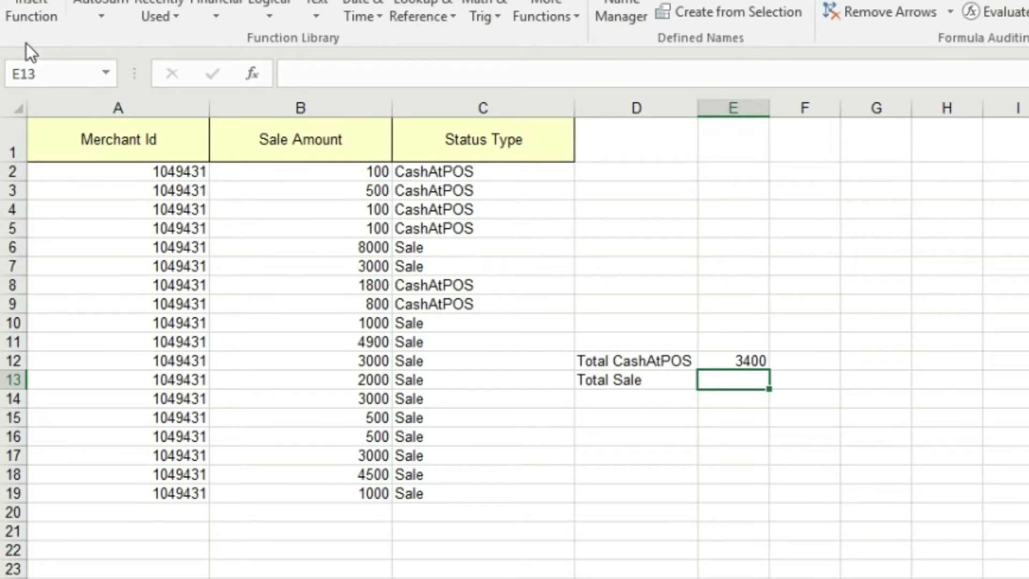
left_click(30, 12)
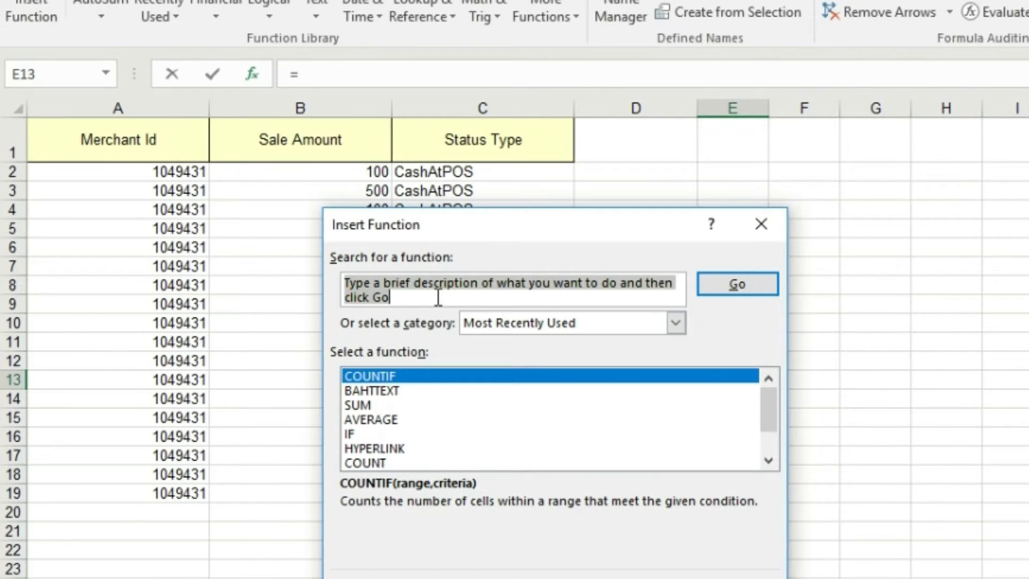
type("sumif")
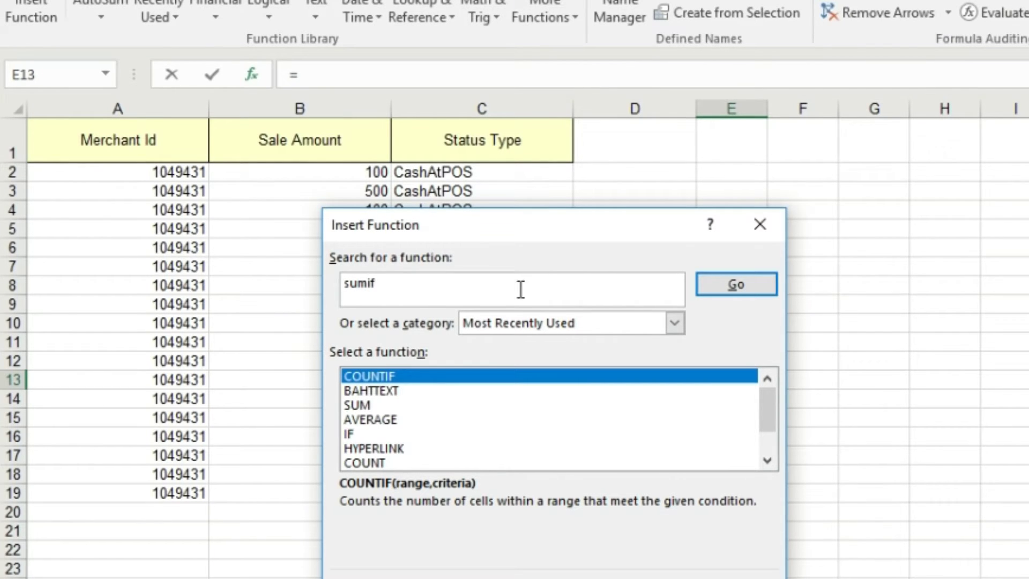
left_click(742, 287)
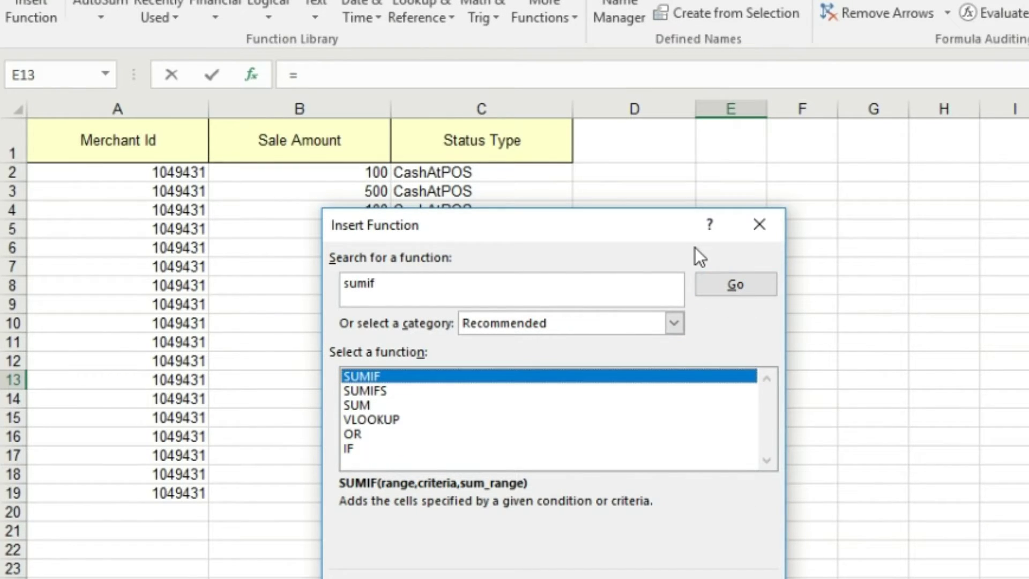
Step: Insert SUMIF into E13 with Range c2:c19
double_click(625, 374)
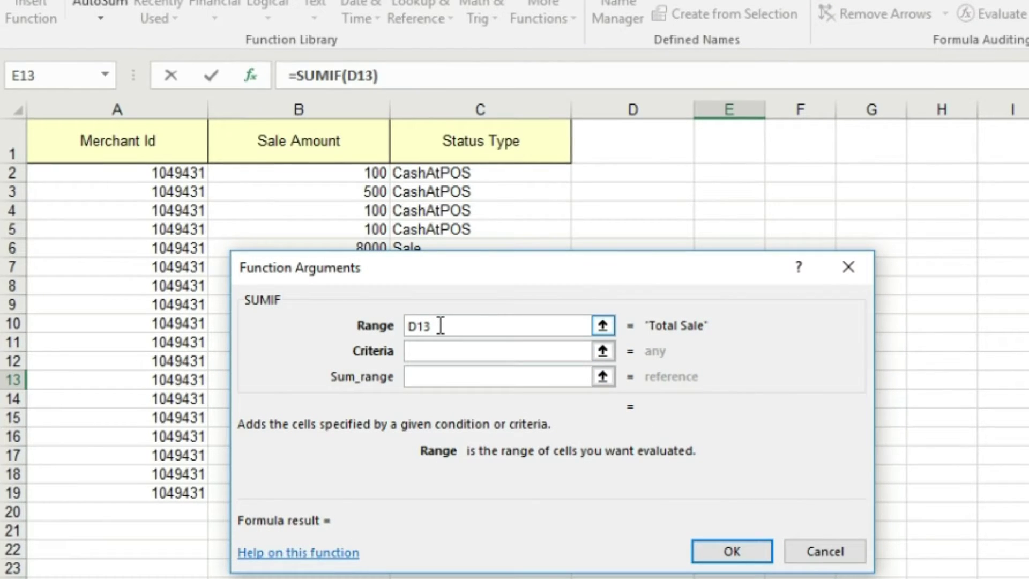
double_click(421, 326)
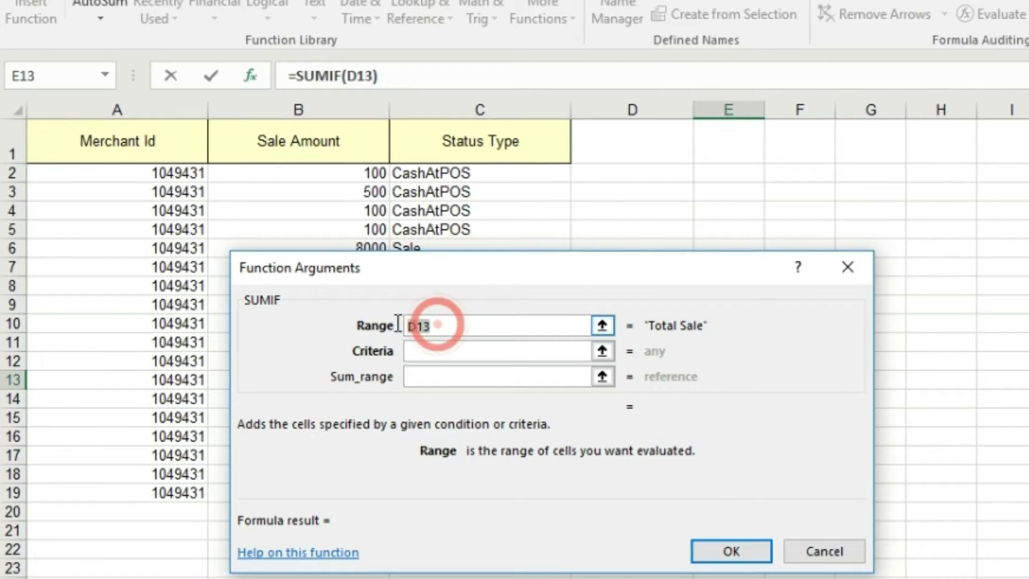
type("c")
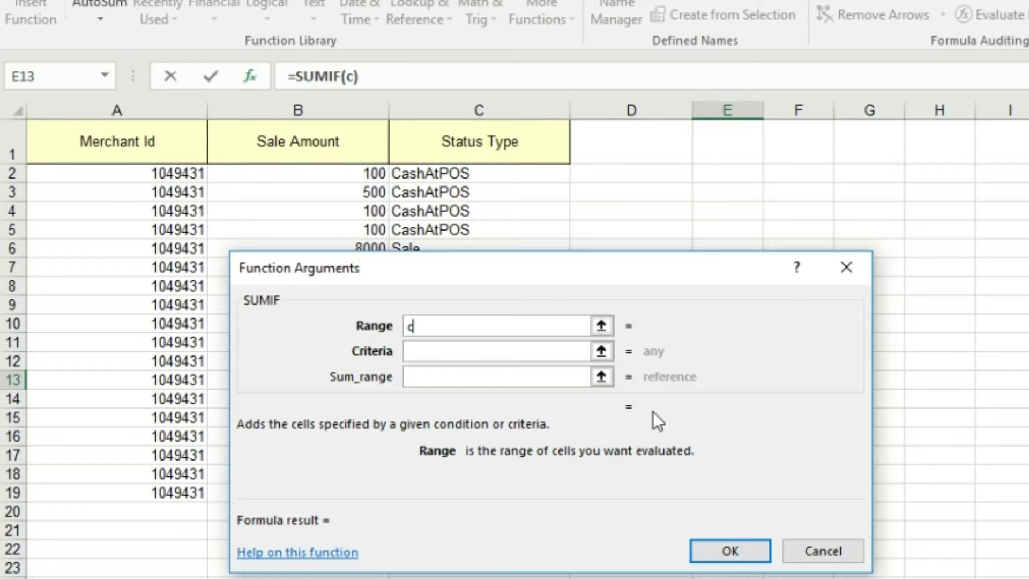
type(":2")
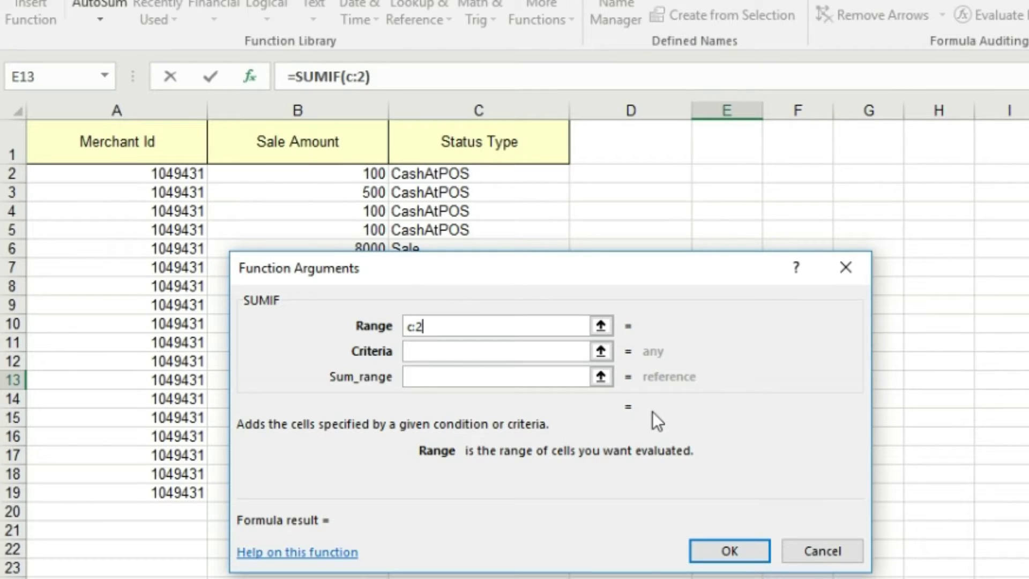
key("BackSpace")
key("BackSpace")
type("2:c1")
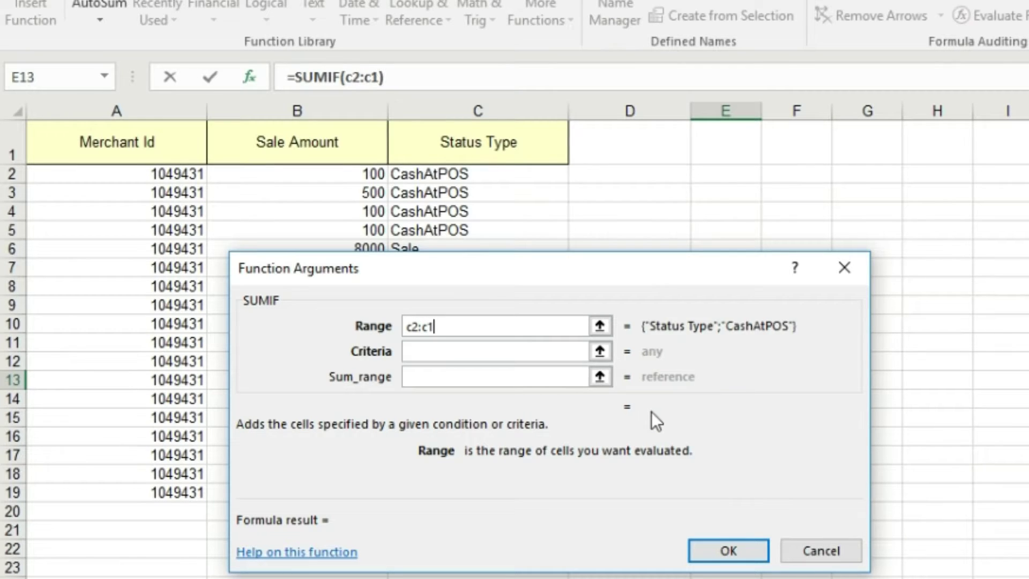
type("9")
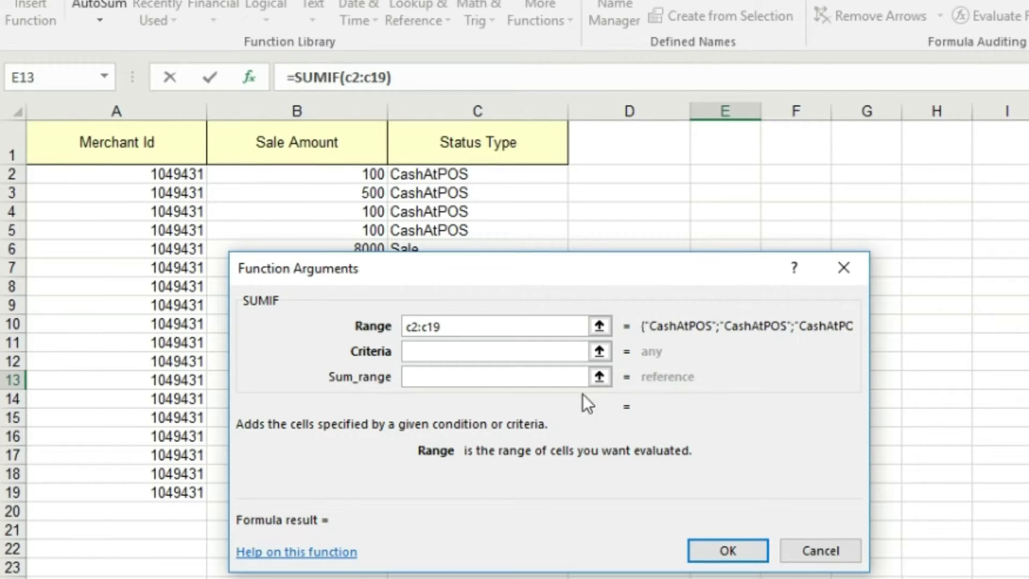
Step: Set Criteria to Sale and Sum_range to b2:b19, giving 34400
left_click(522, 349)
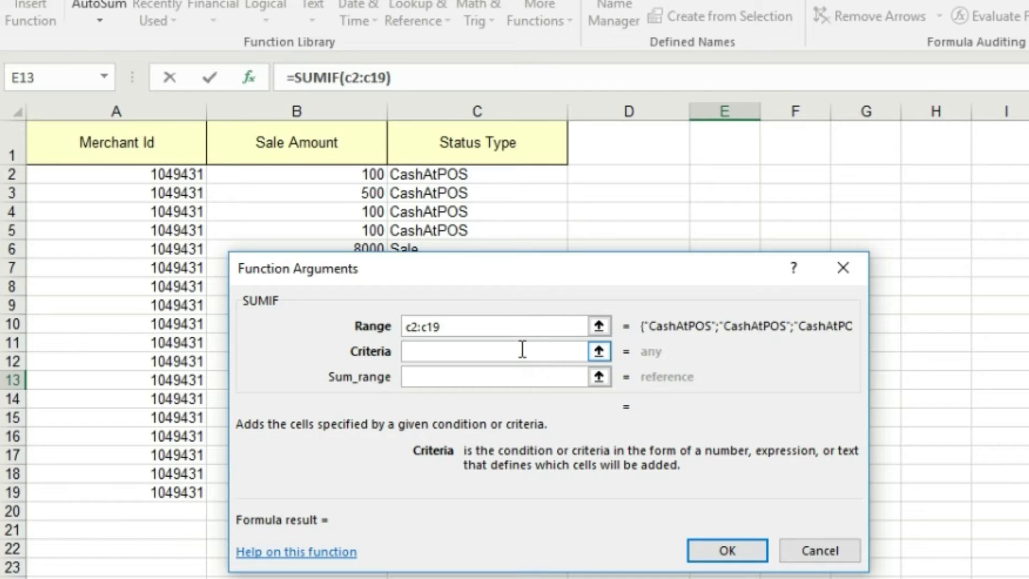
type("Sale")
left_click(448, 367)
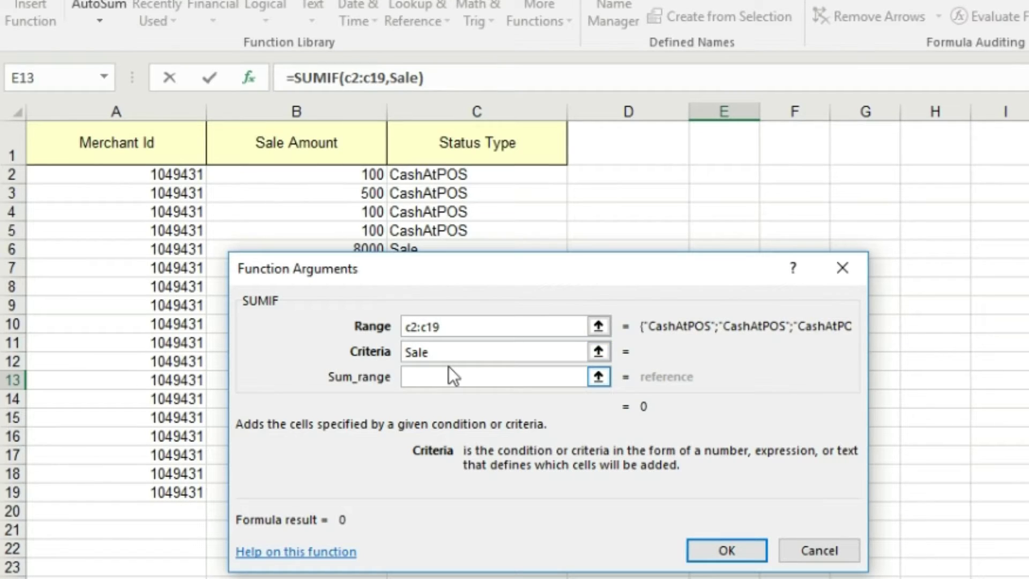
left_click(478, 384)
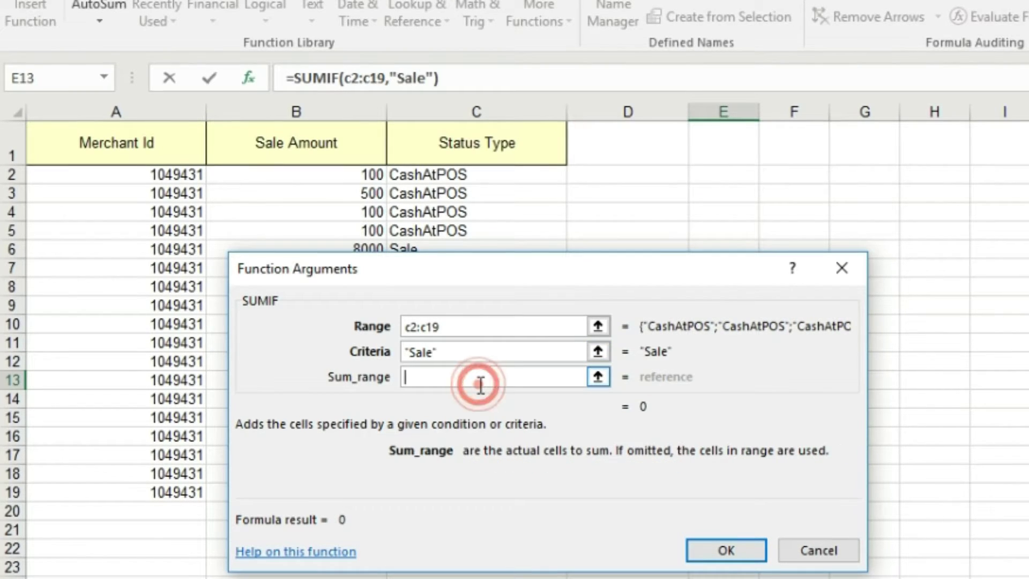
type("b2")
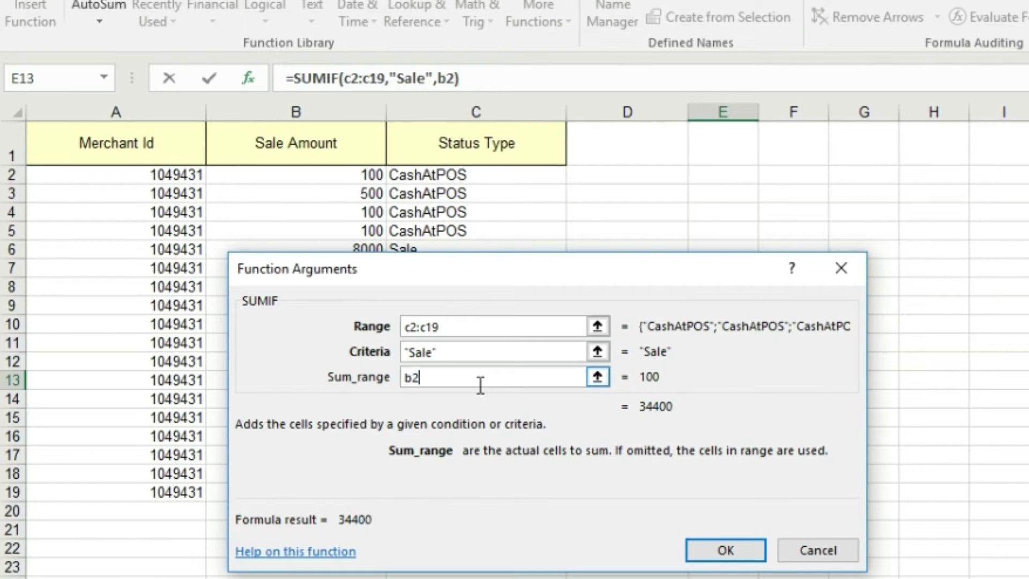
type(":")
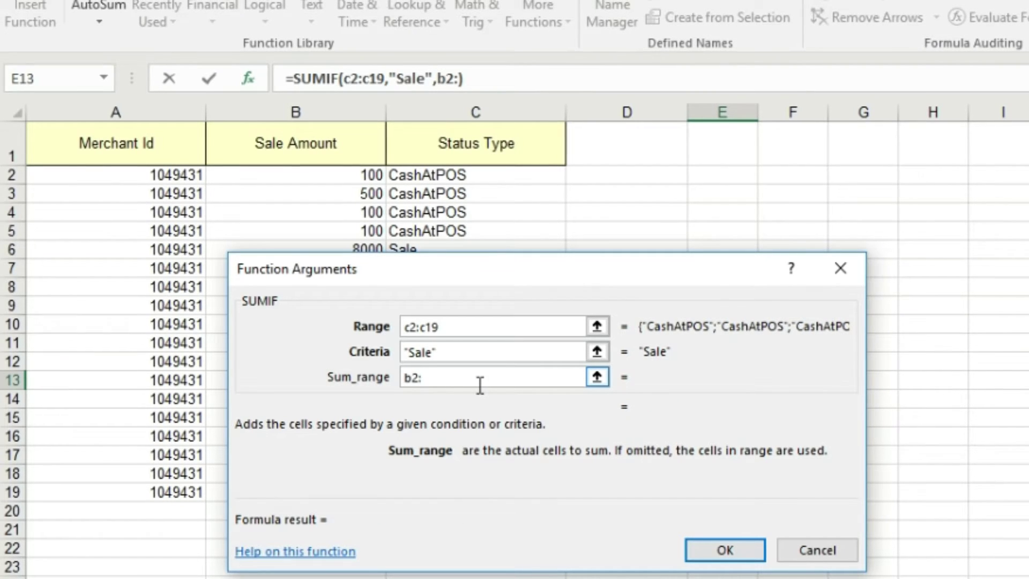
type("b19")
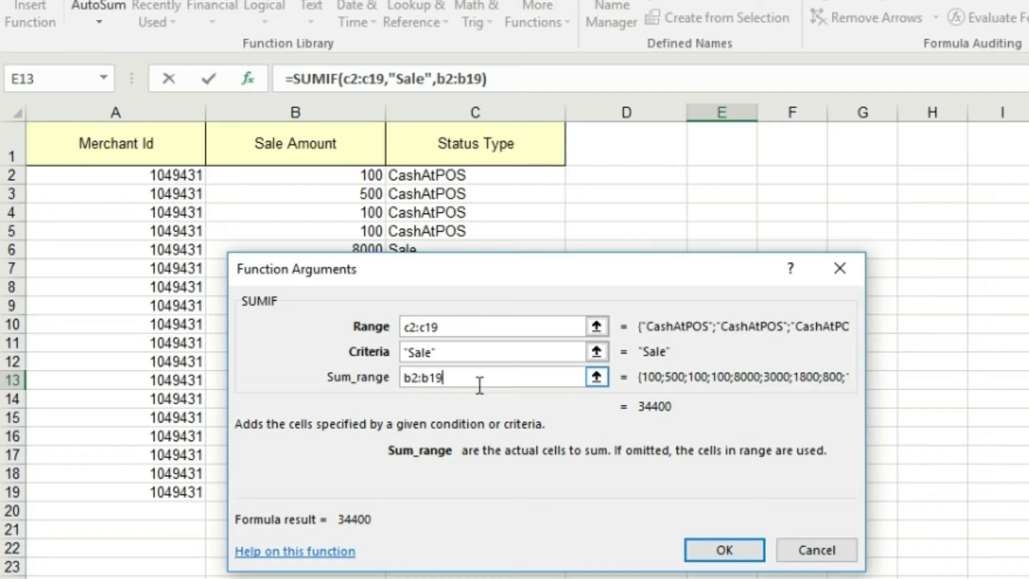
left_click(695, 544)
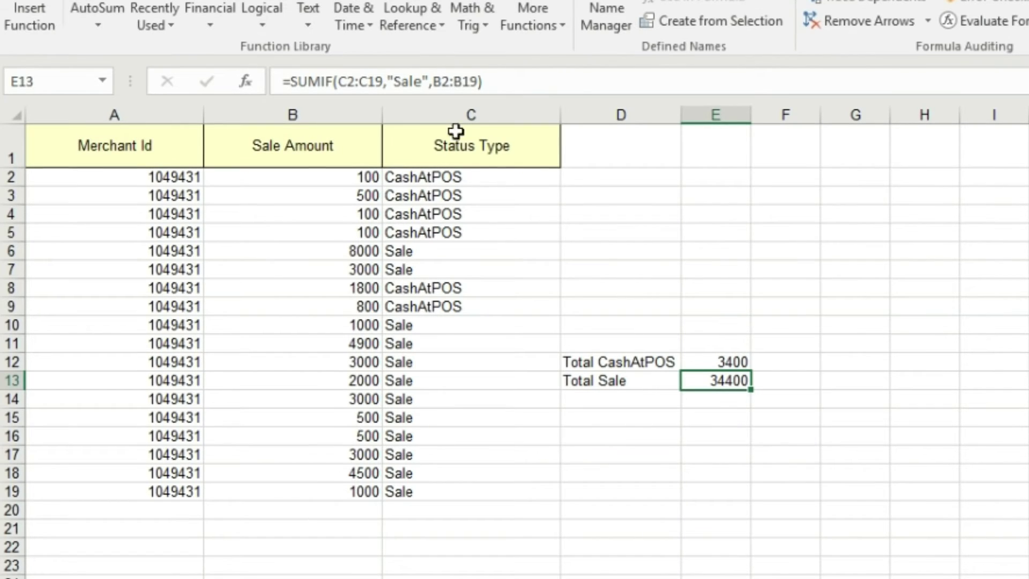
double_click(464, 83)
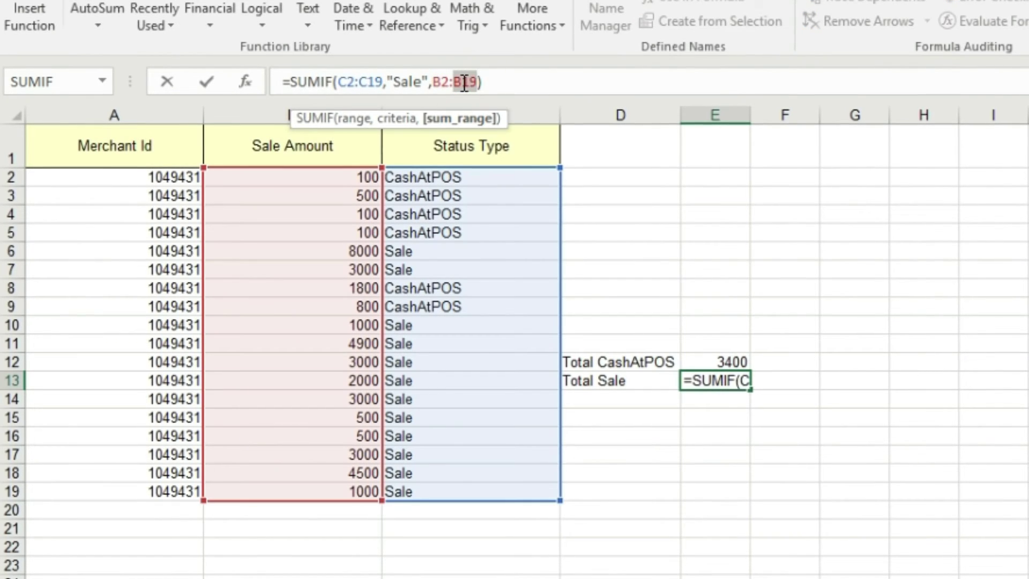
double_click(436, 82)
double_click(394, 83)
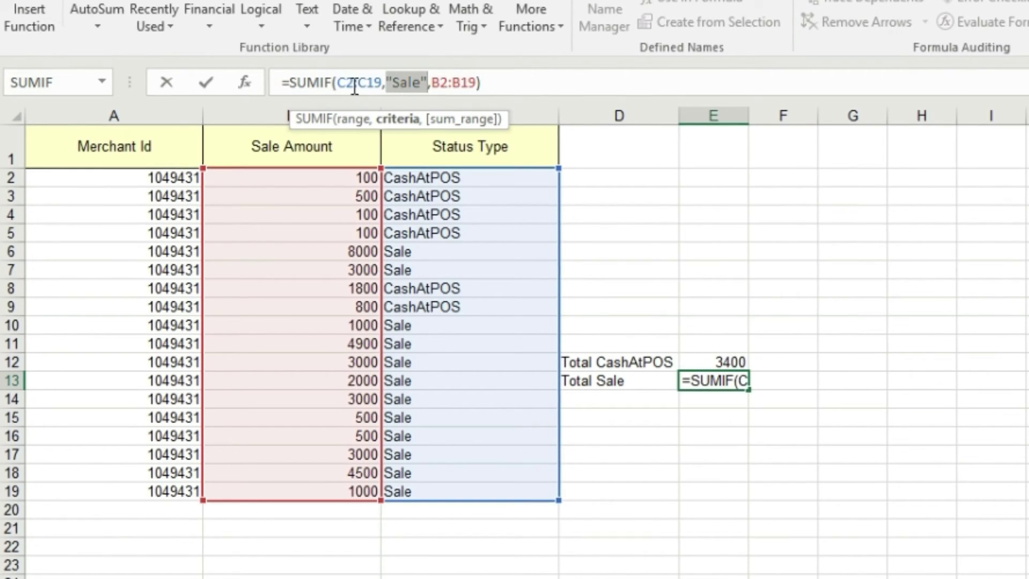
left_click(392, 83)
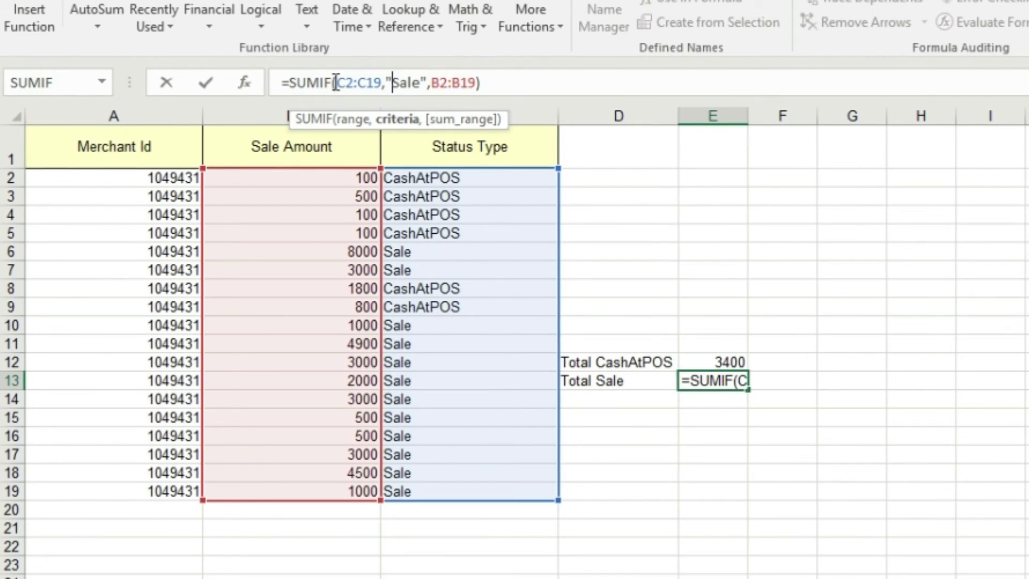
left_click_drag(337, 81, 379, 84)
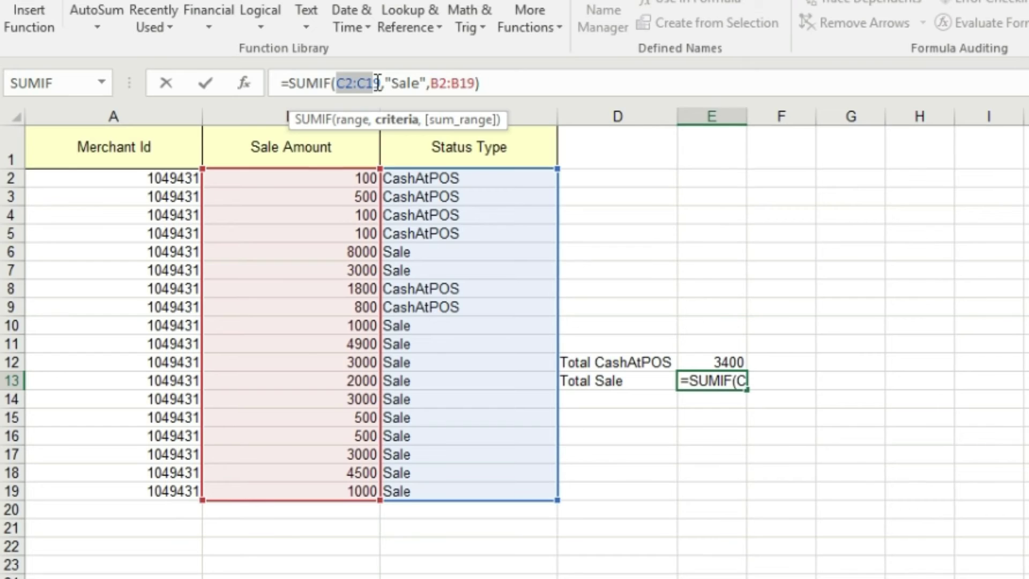
double_click(406, 83)
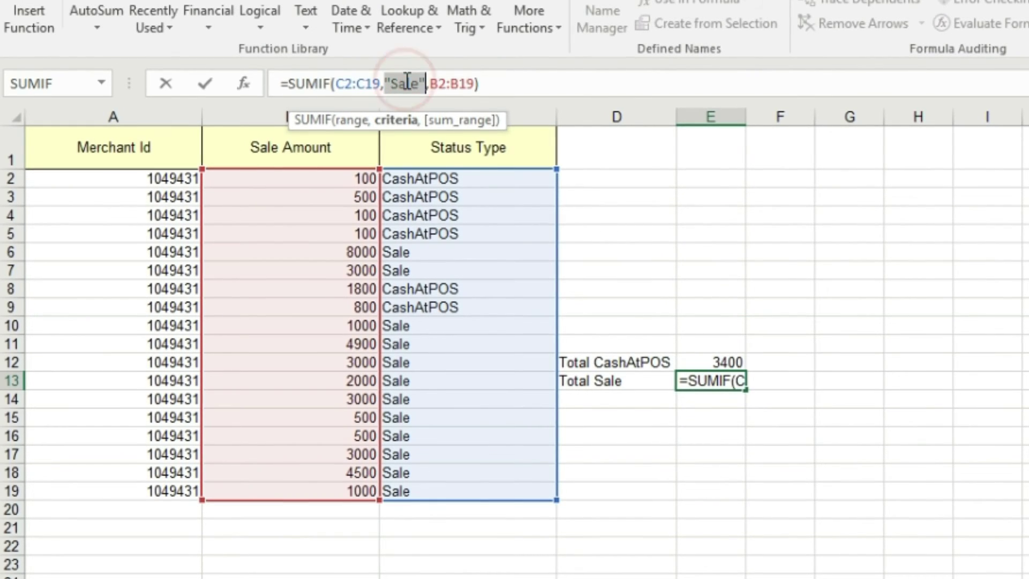
double_click(401, 85)
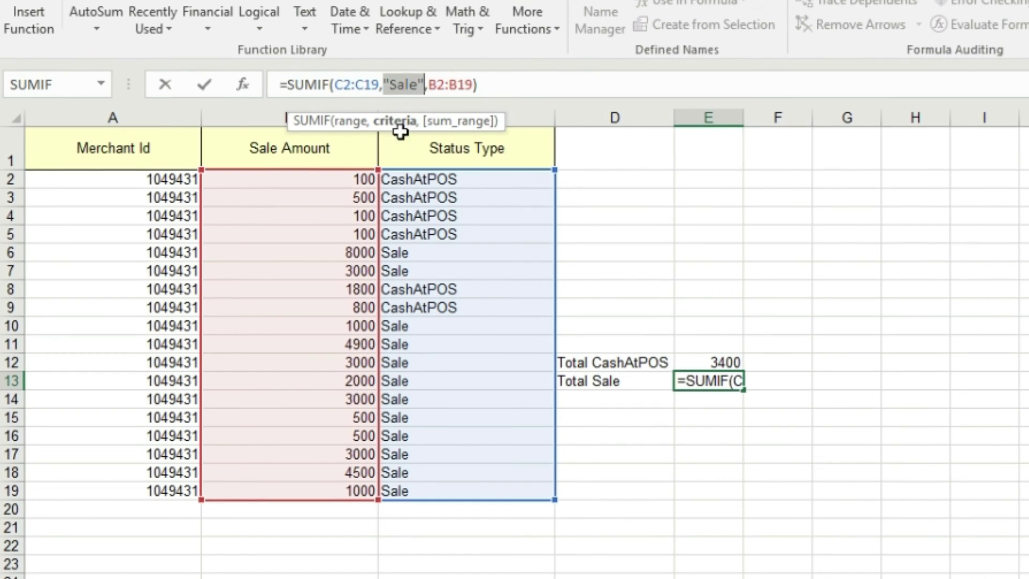
double_click(403, 84)
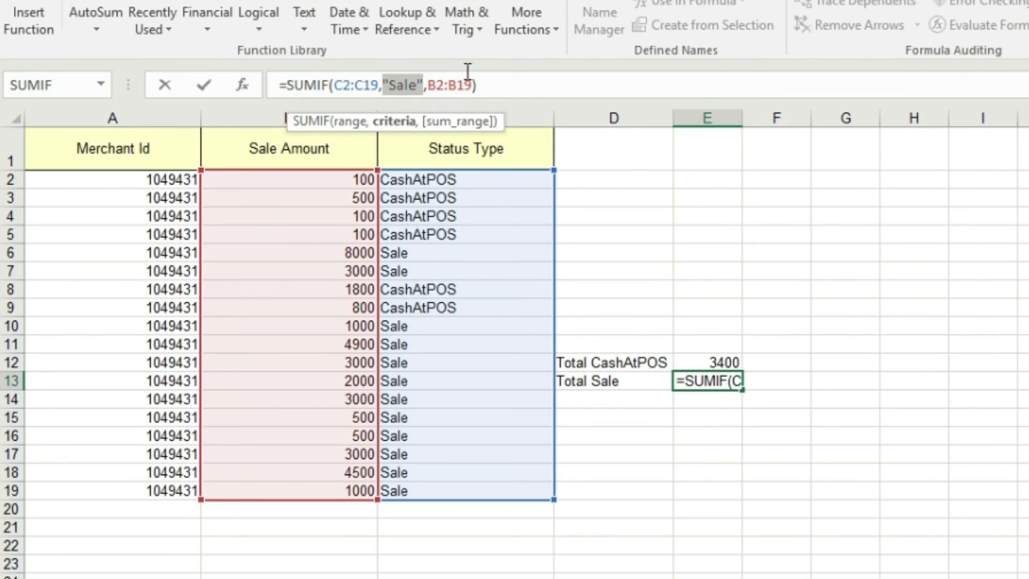
double_click(445, 85)
left_click(462, 85)
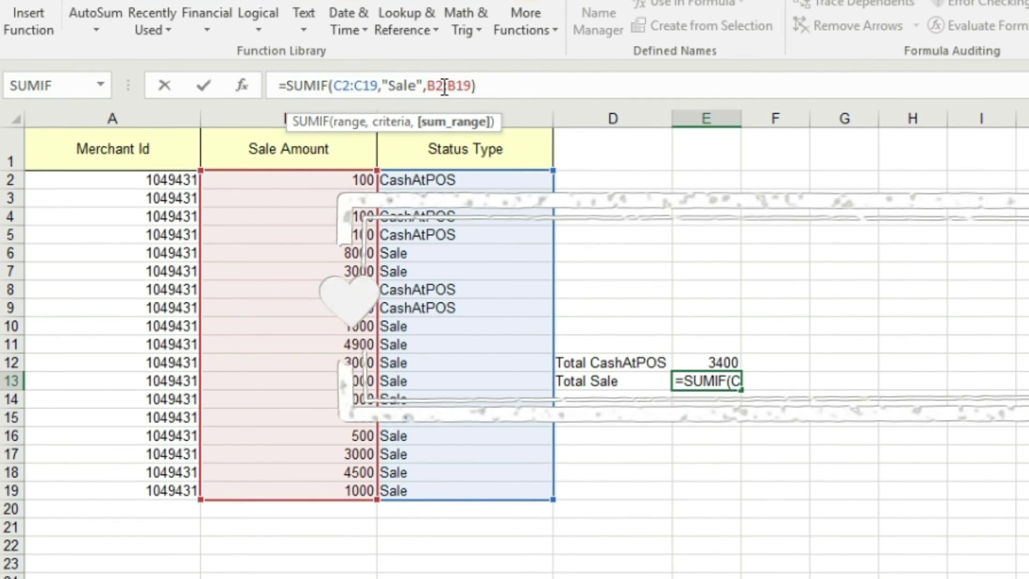
left_click(734, 418)
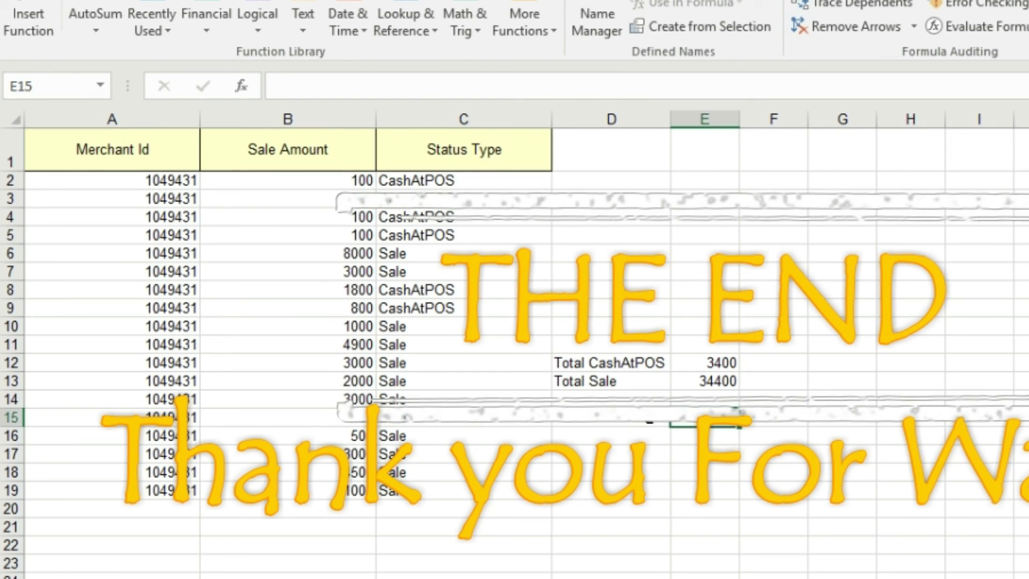
left_click(623, 392)
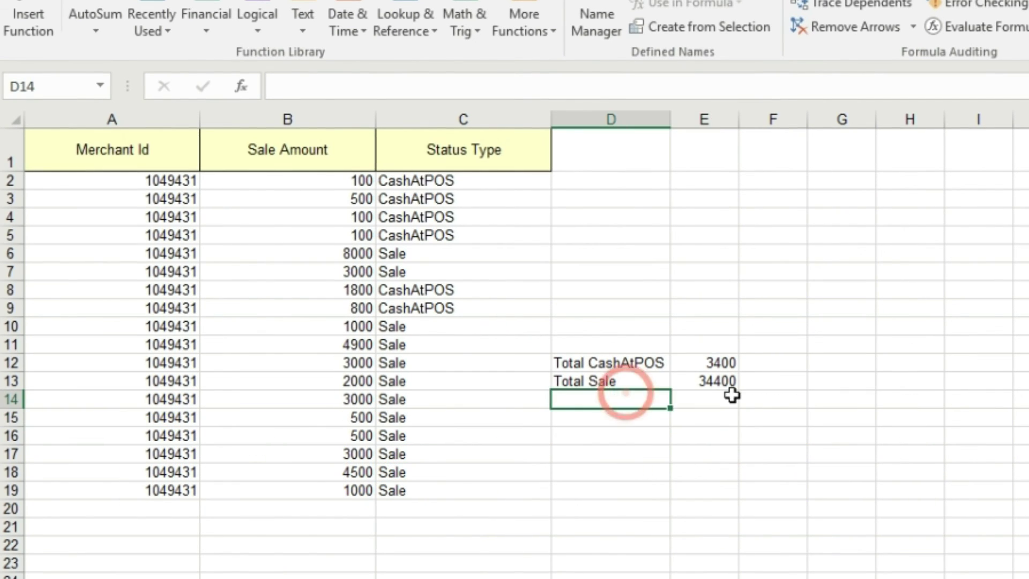
left_click(693, 397)
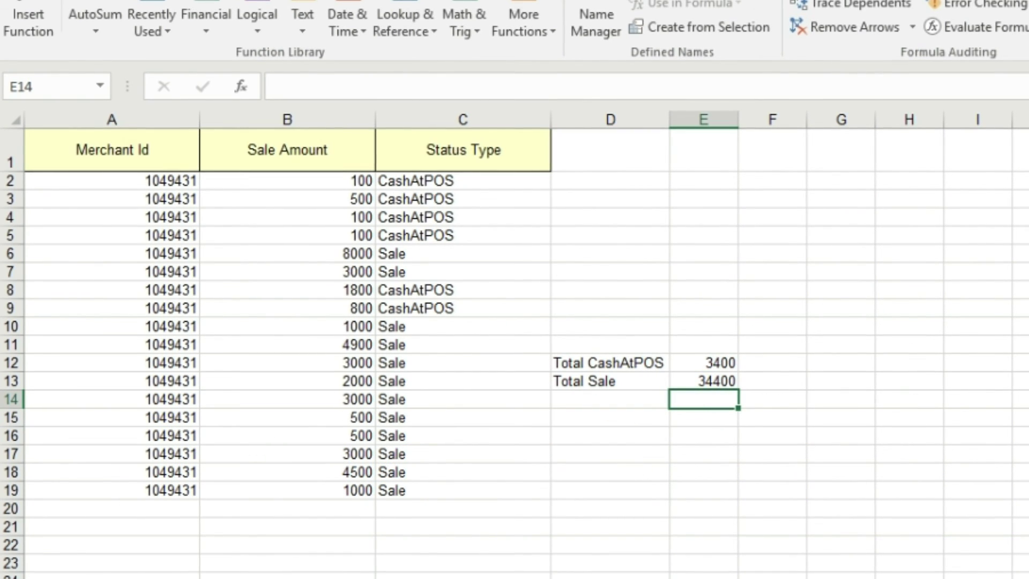